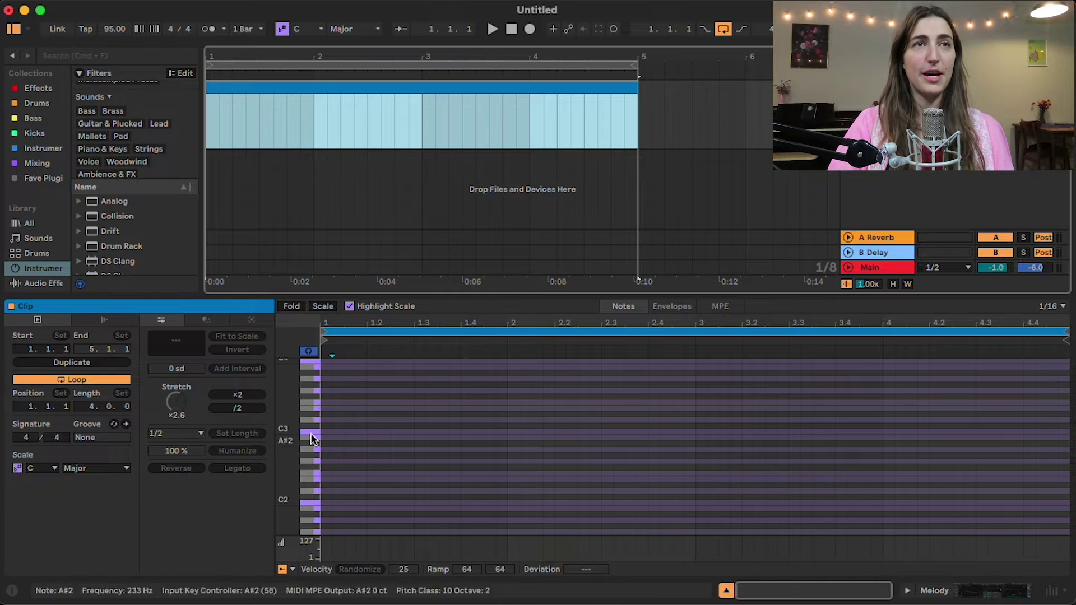
Draw four half-note chords across the clip's first two bars, ending with an A2 to G3 chord at 2.3
drag(299, 432, 296, 431)
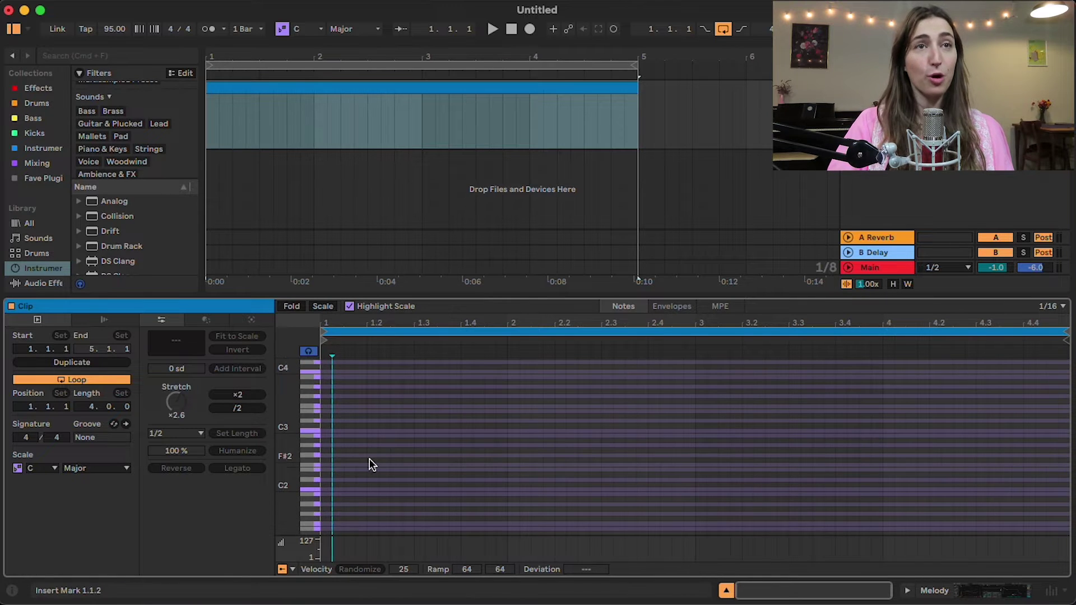
scroll(373, 457, up, 2)
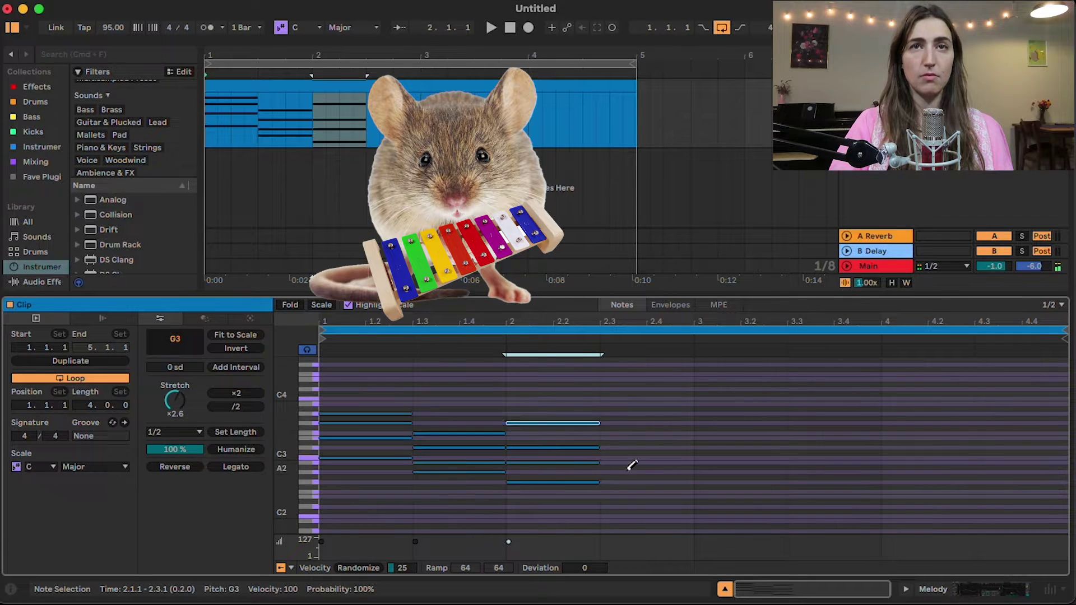
click(617, 473)
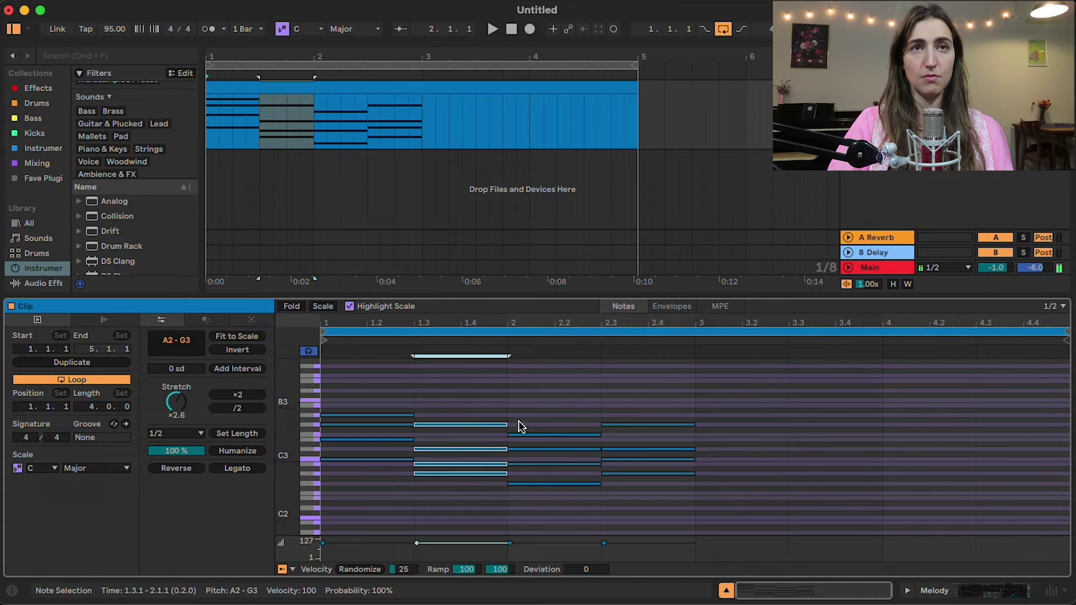
click(519, 434)
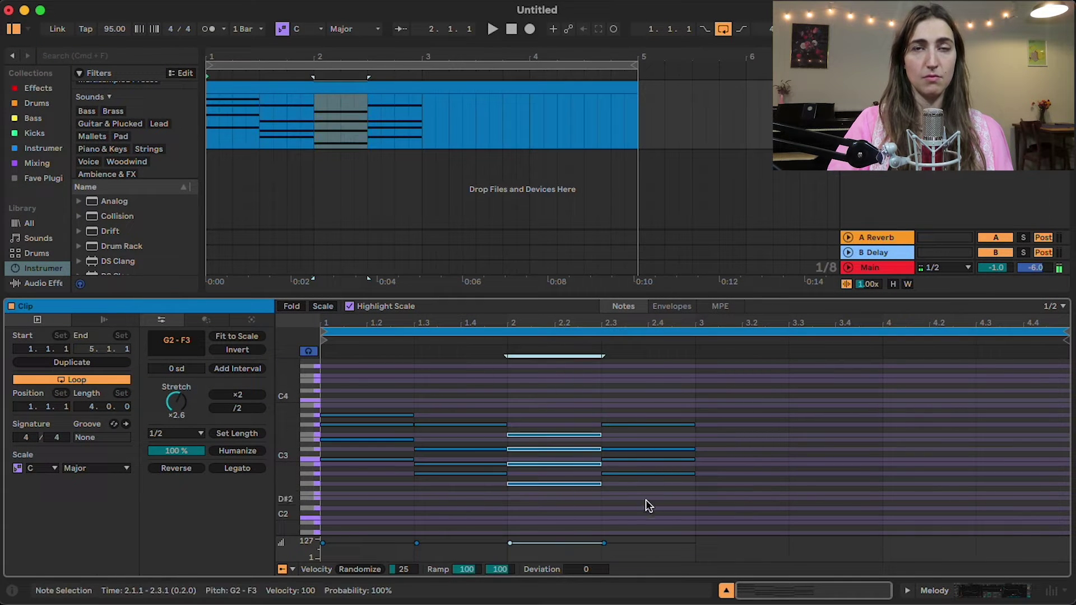
key(ctrl+d)
click(707, 397)
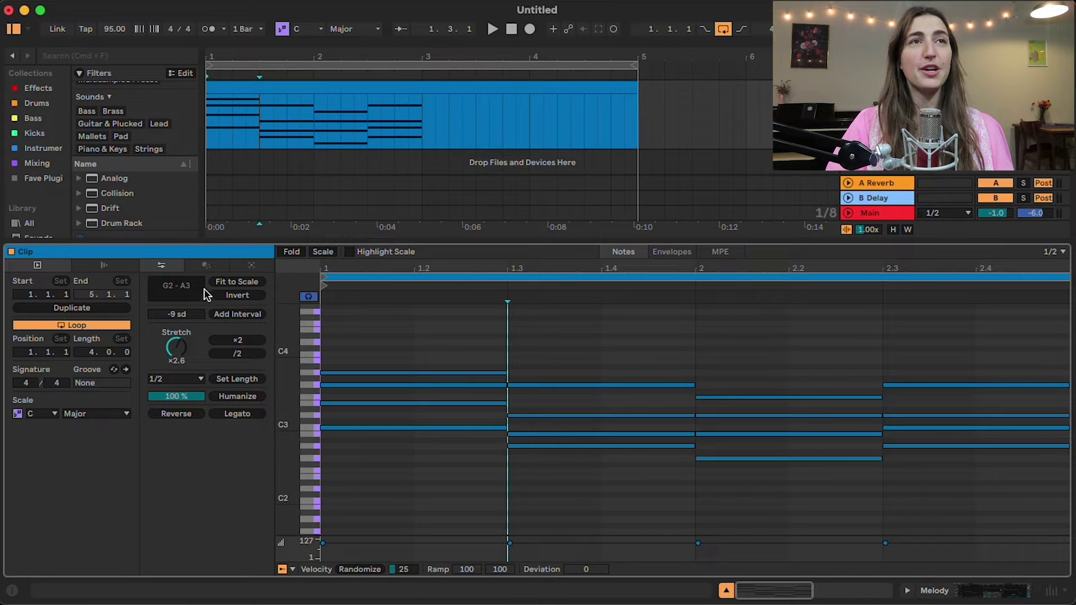
Transpose all the notes in the clip down one semitone, to the range F#2 - G#3
click(381, 346)
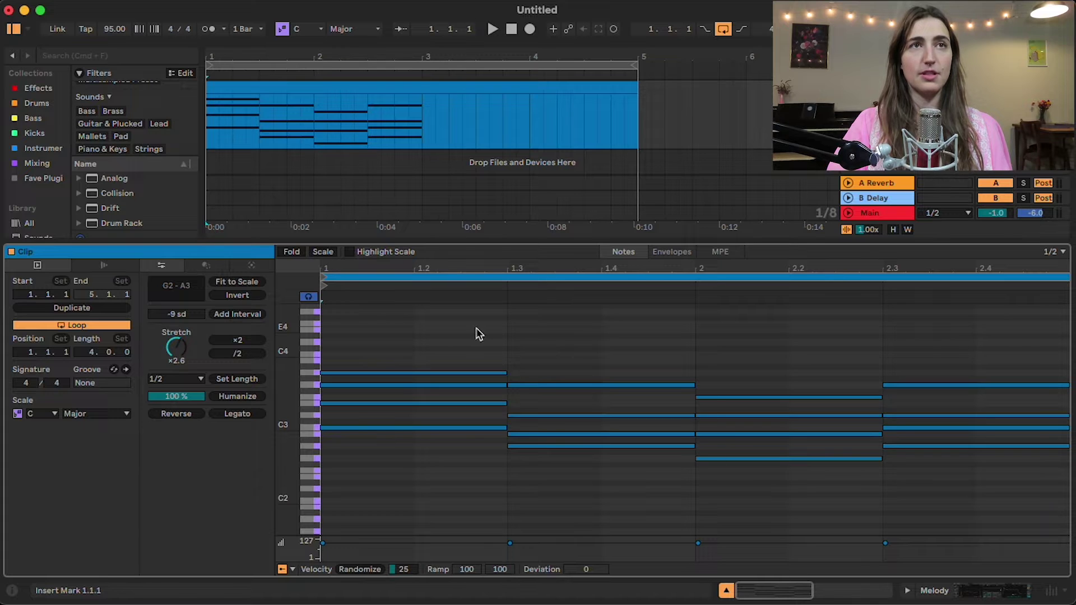
key(ctrl+a)
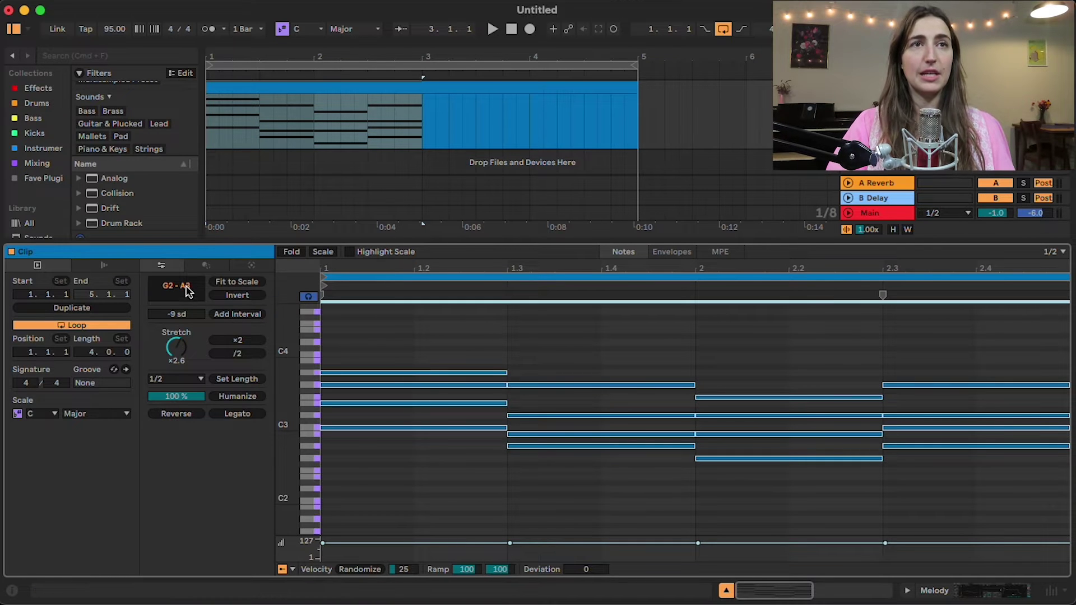
mouse_move(187, 291)
mouse_down()
mouse_move(187, 269)
mouse_move(180, 300)
mouse_up()
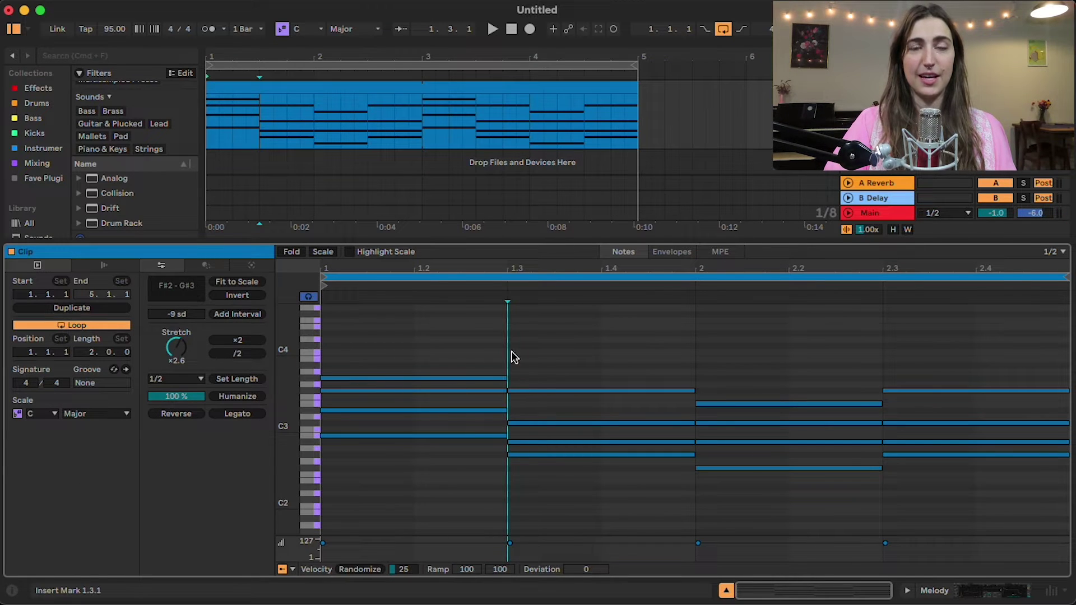
Try moving all the notes down five semitones and return them to their starting pitches
key(super+a)
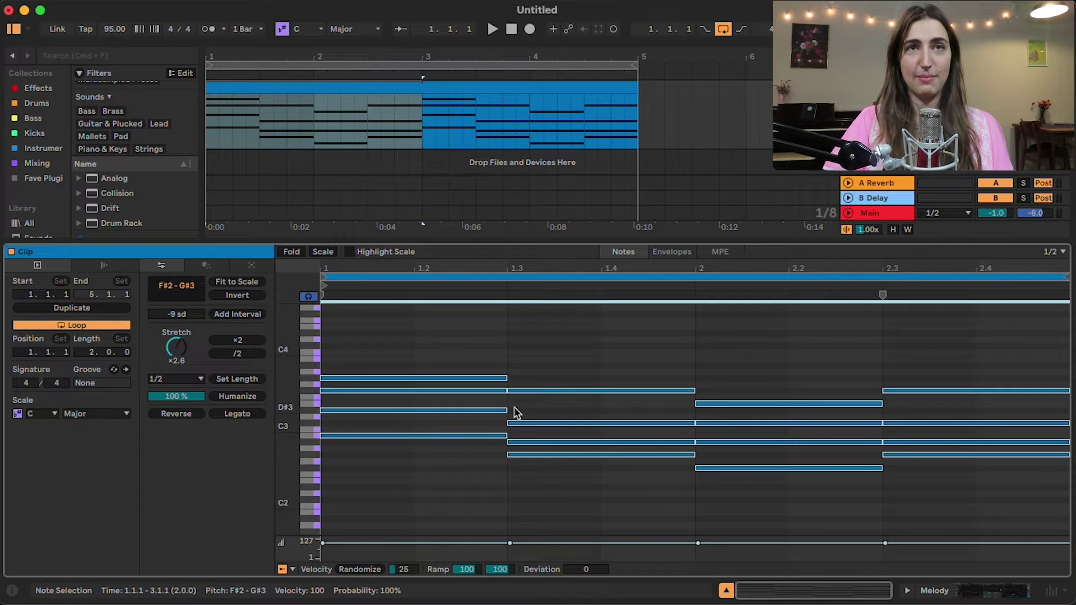
key(Down)
key(Down)
key(Down)
key(Down)
key(Down)
key(Up)
key(Up)
key(Up)
key(Up)
key(Up)
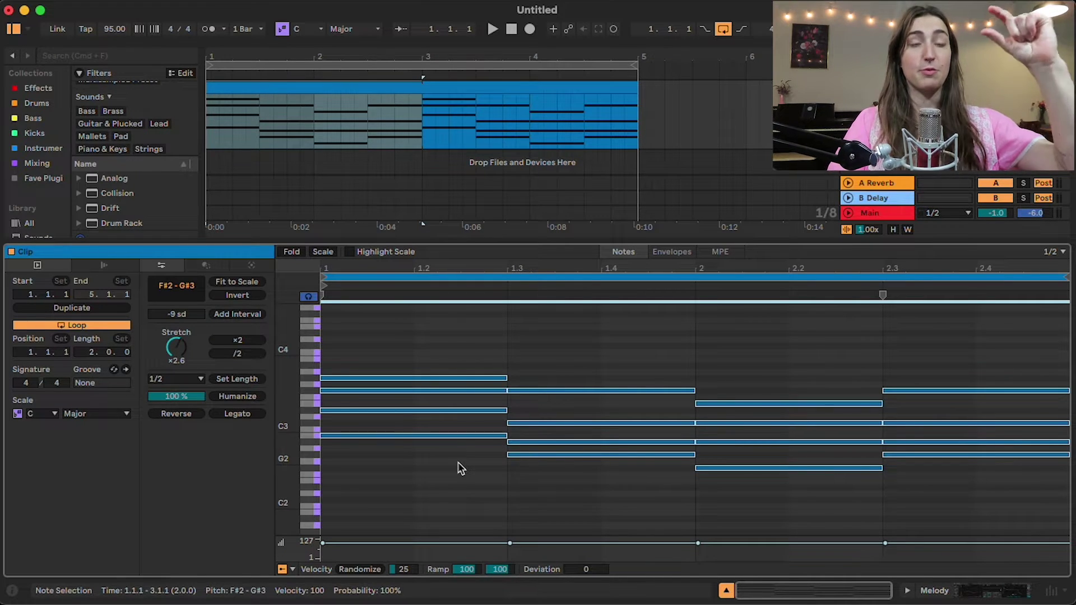
Try transposing all the notes down one scale degree, and undo the change
click(333, 444)
drag(342, 453, 384, 343)
click(351, 425)
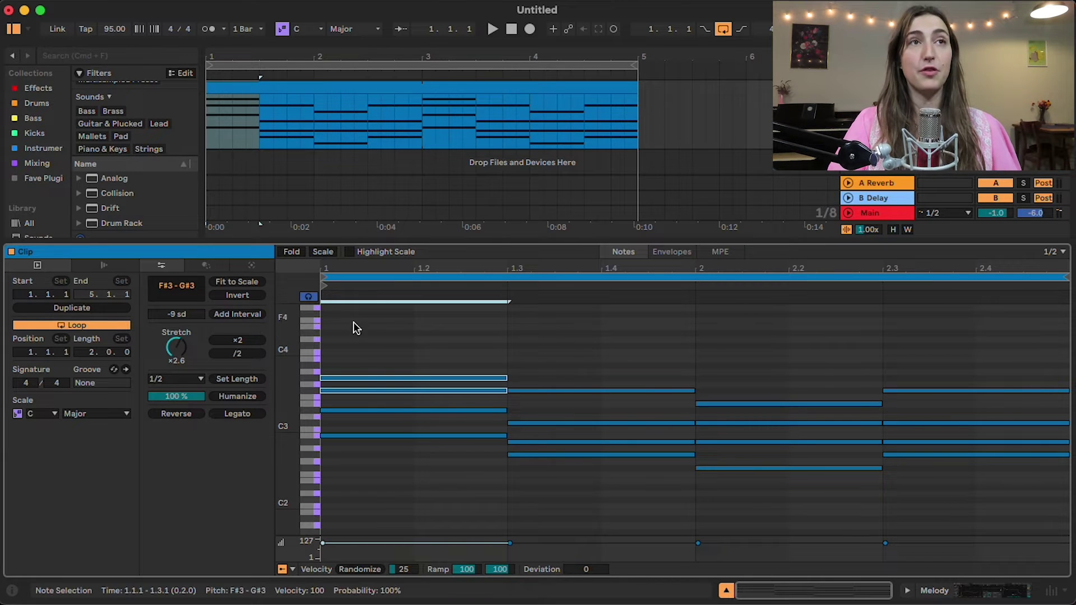
click(399, 337)
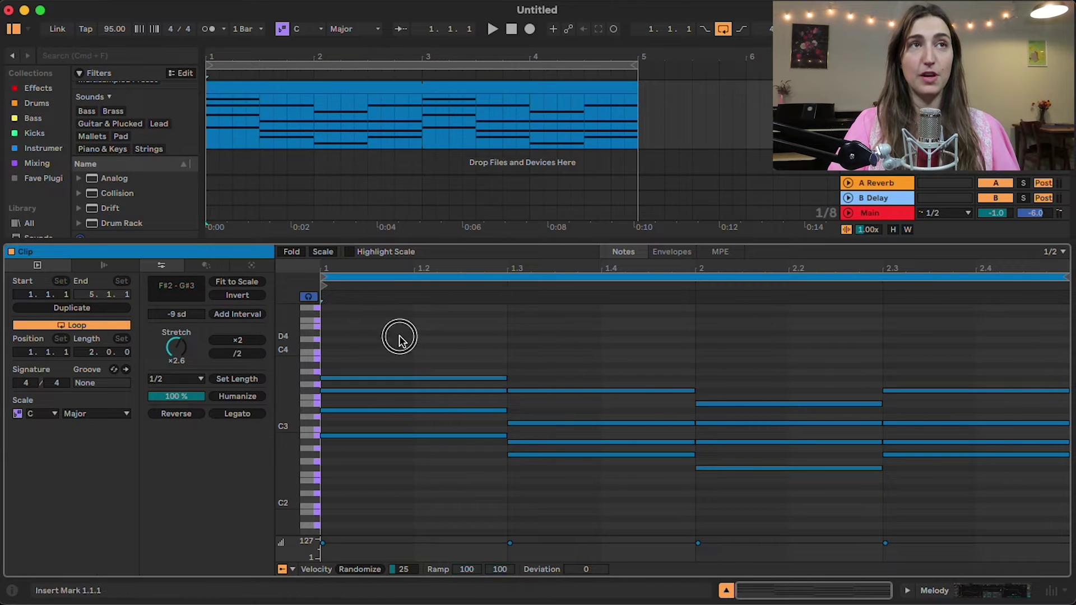
click(237, 299)
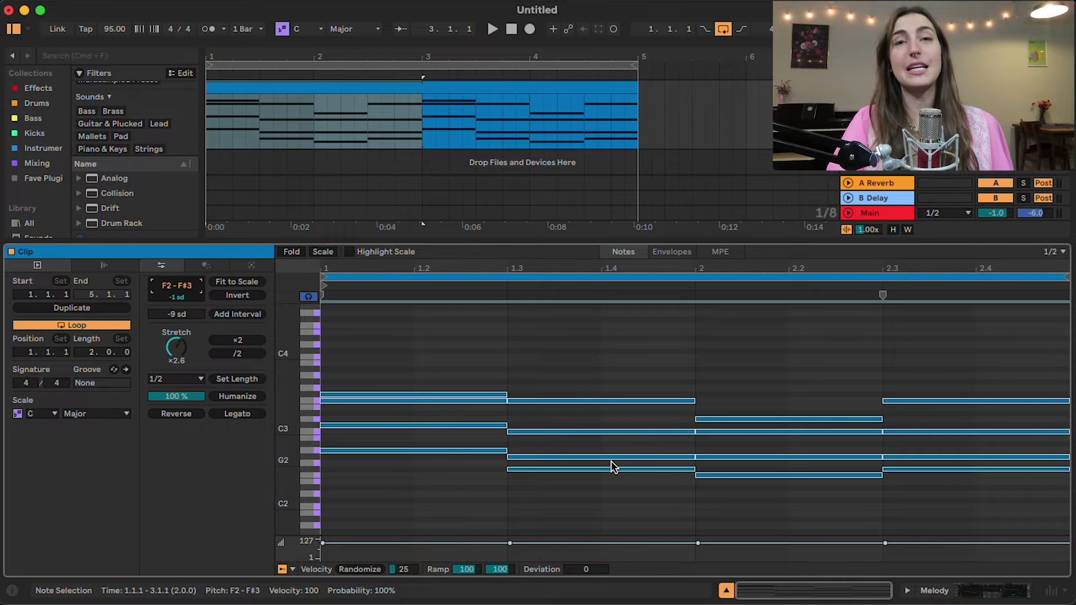
key(super+z)
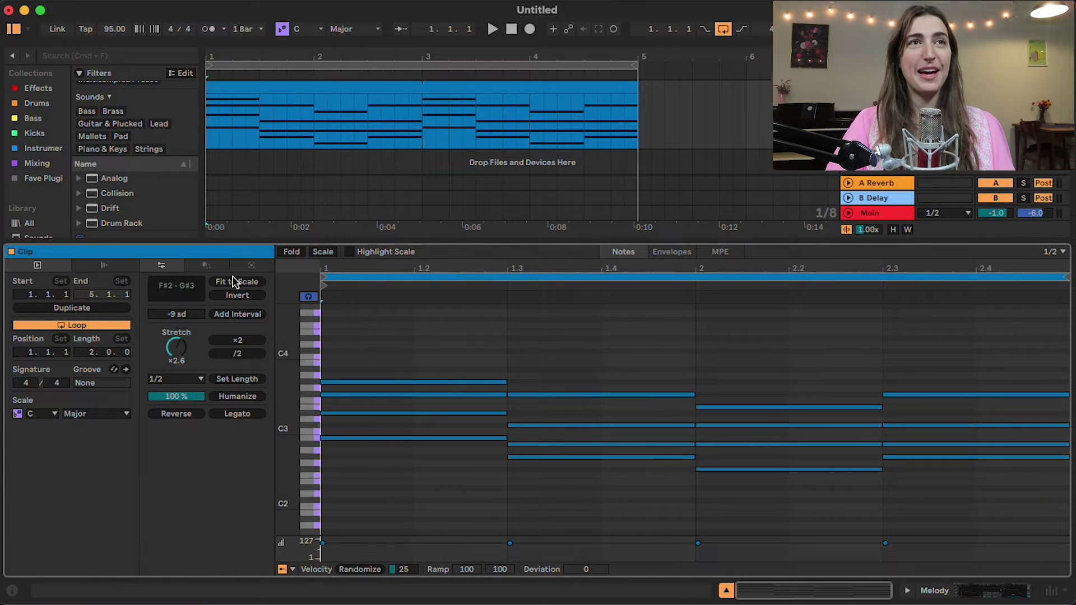
Draw six more half notes stacked above the first chord, from C4 up to D5
mouse_move(286, 365)
mouse_down()
mouse_move(271, 368)
mouse_move(279, 375)
mouse_up()
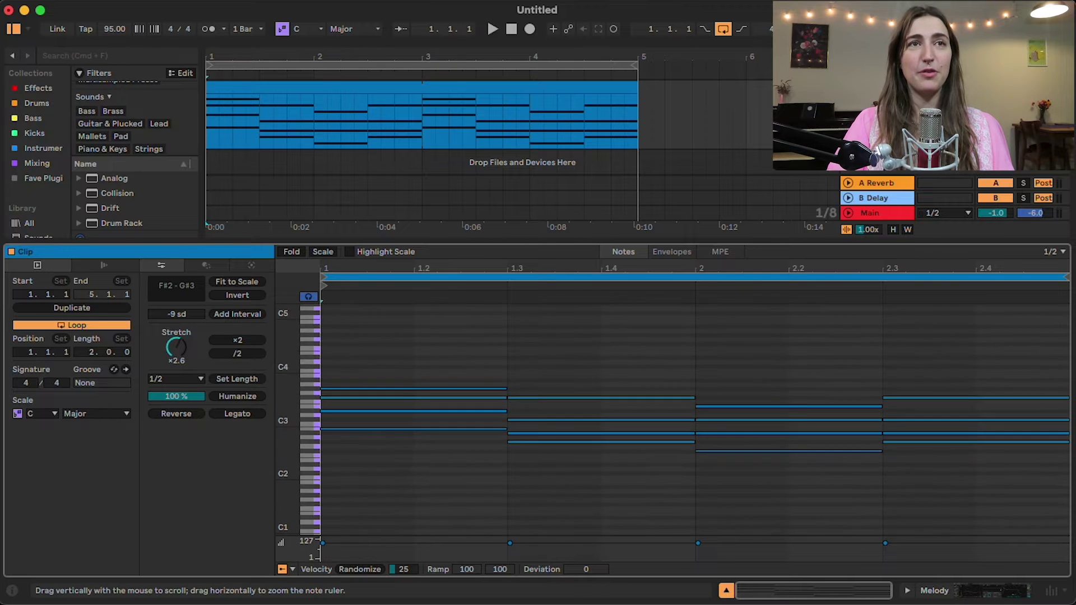
scroll(430, 408, up, 1)
key(b)
click(363, 376)
click(361, 363)
click(360, 354)
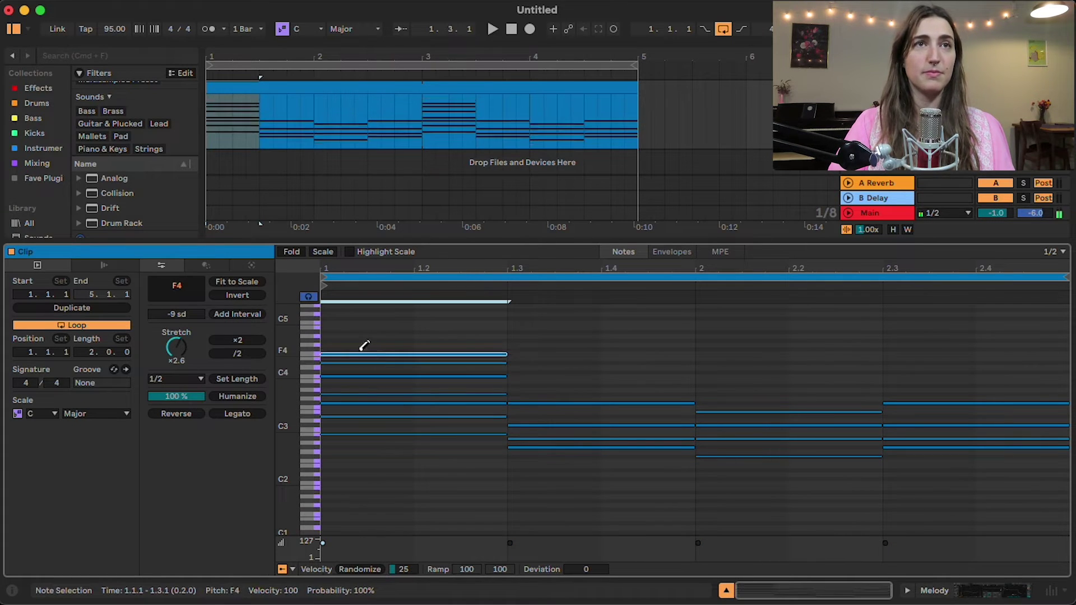
click(359, 336)
click(357, 323)
mouse_move(357, 324)
mouse_down()
mouse_move(357, 305)
mouse_move(358, 314)
mouse_up()
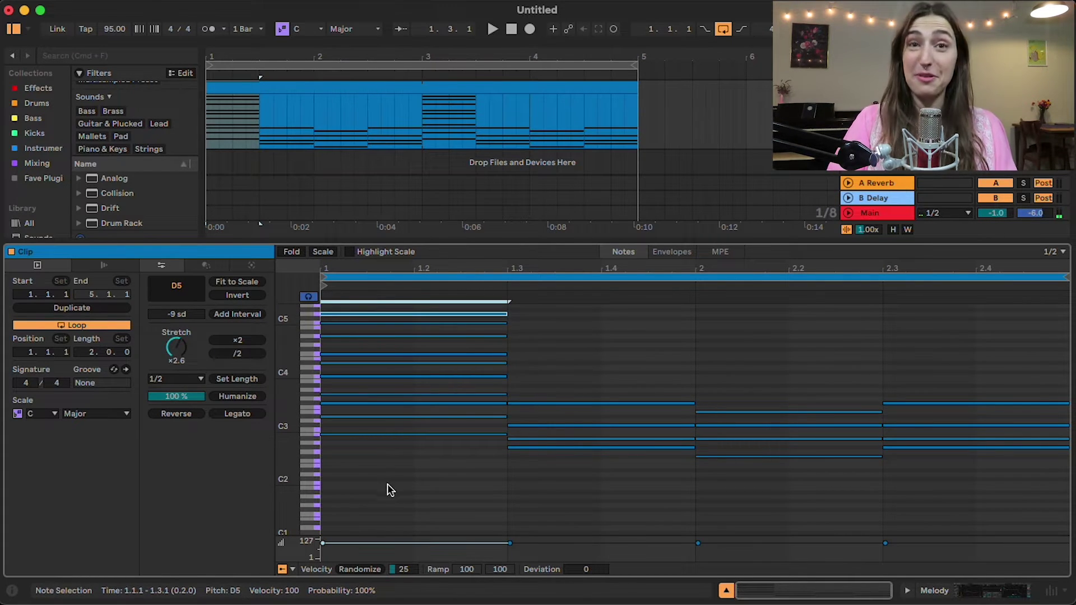
Invert the pitches of all the notes in the clip
click(242, 284)
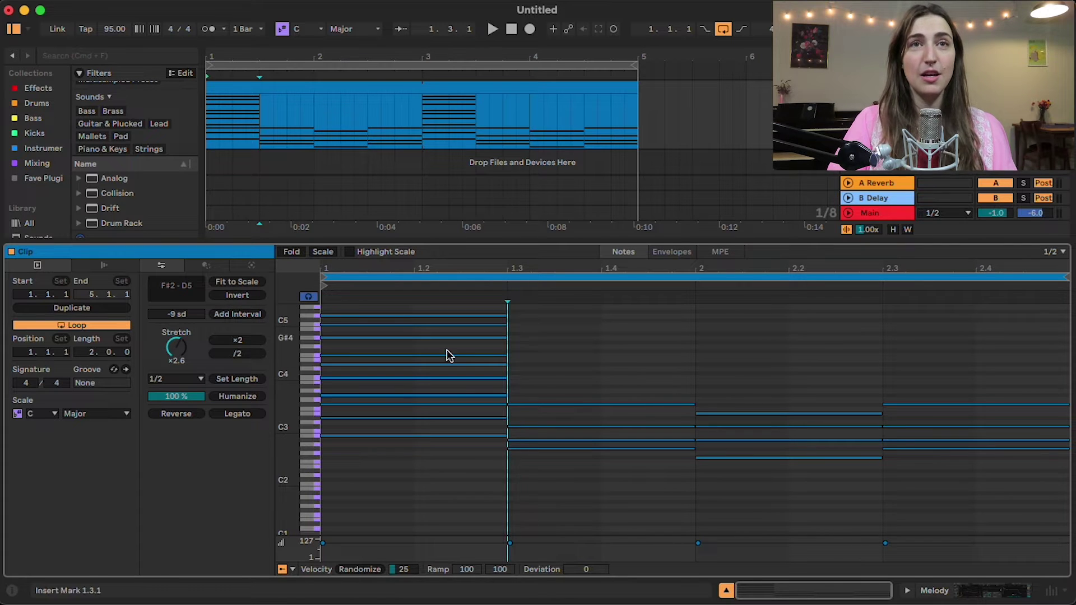
click(502, 316)
click(539, 449)
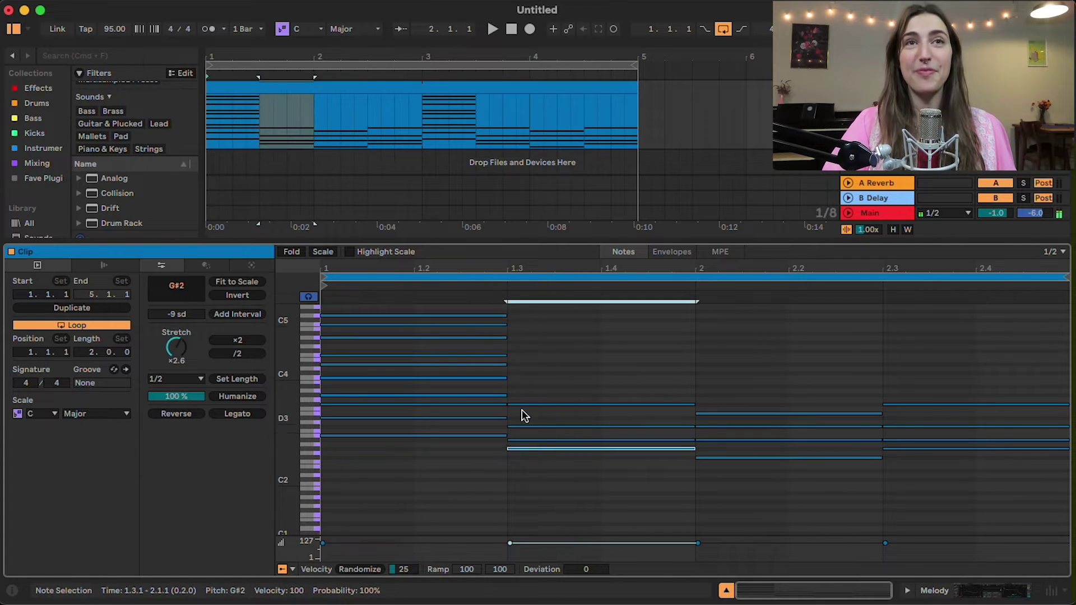
click(482, 315)
click(615, 393)
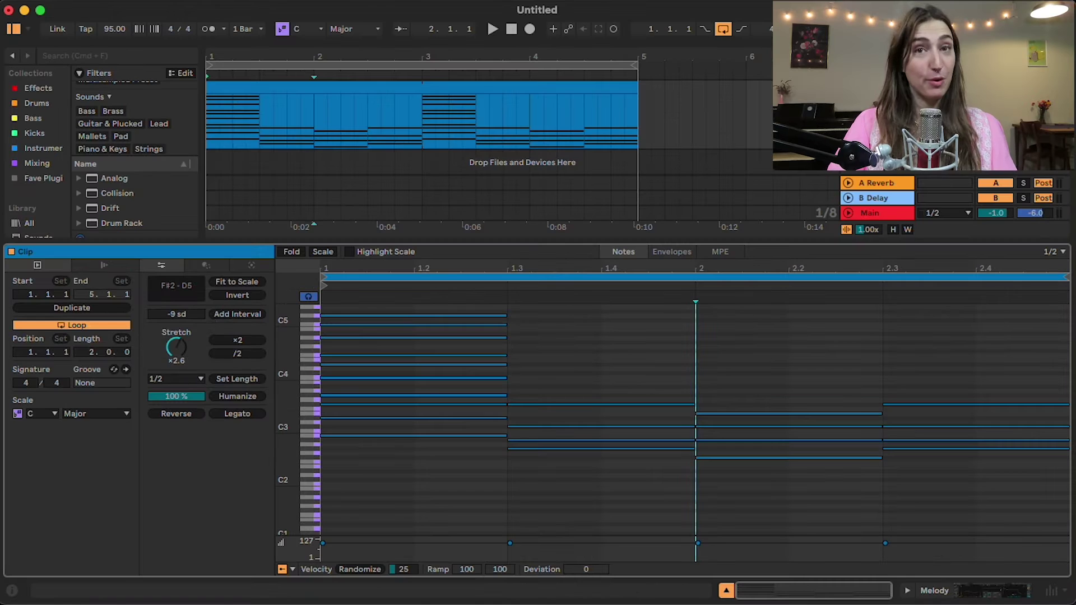
click(242, 297)
click(459, 416)
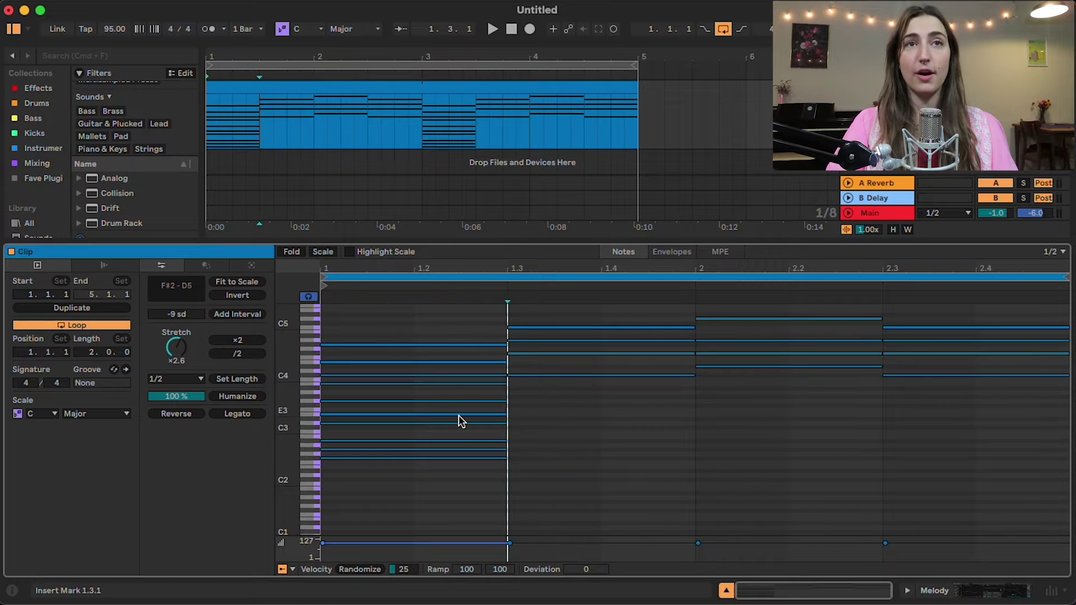
Set the interval size for added notes to -6 scale degrees
drag(294, 403, 328, 410)
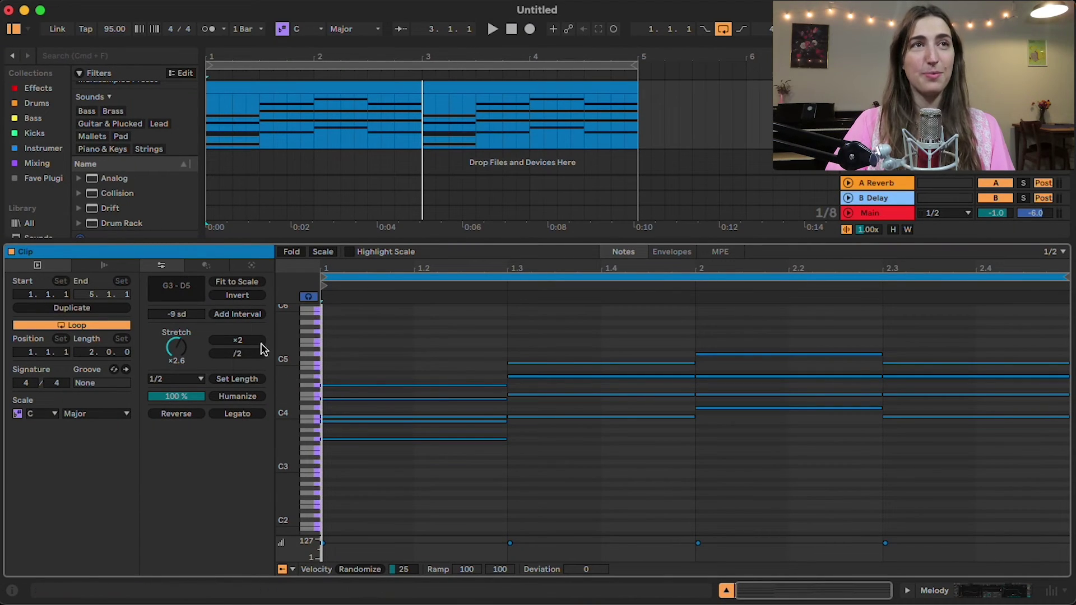
click(178, 314)
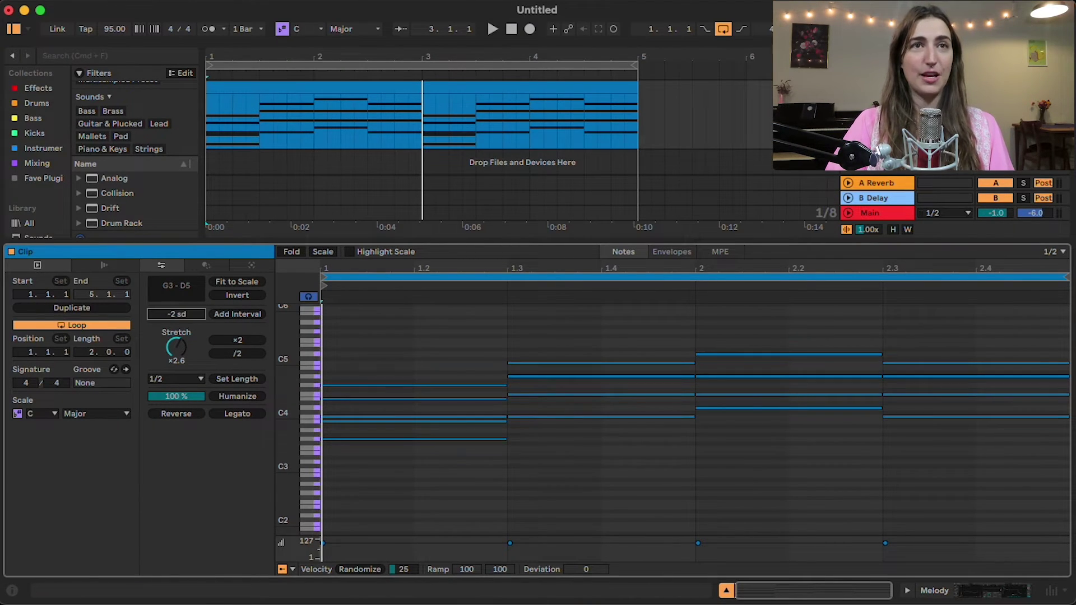
drag(178, 314, 178, 295)
click(476, 337)
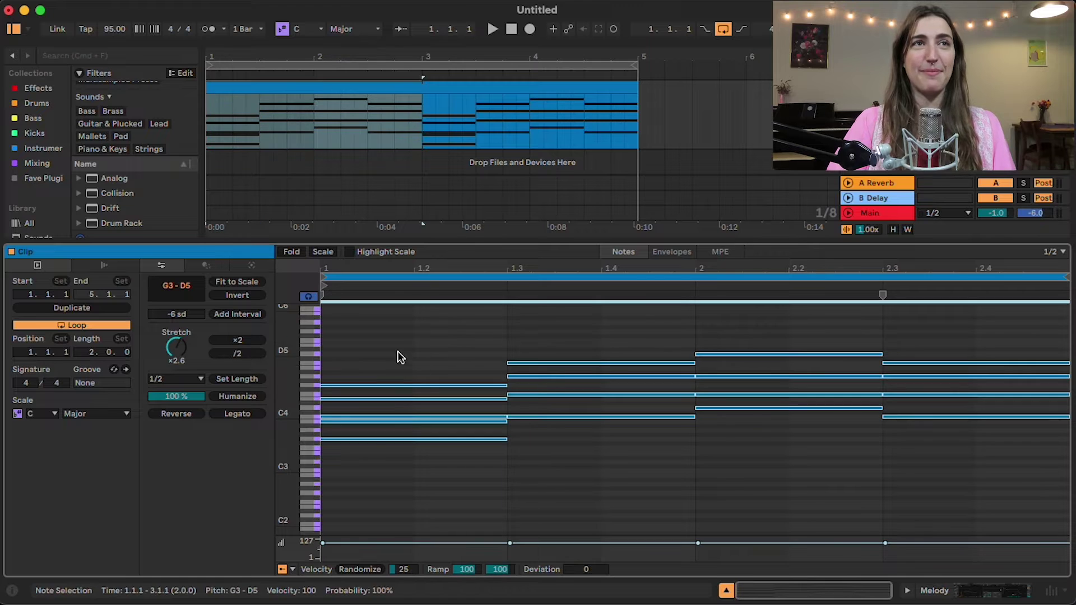
With all the notes selected, set the interval size for added notes to -7 scale degrees
drag(184, 316, 184, 335)
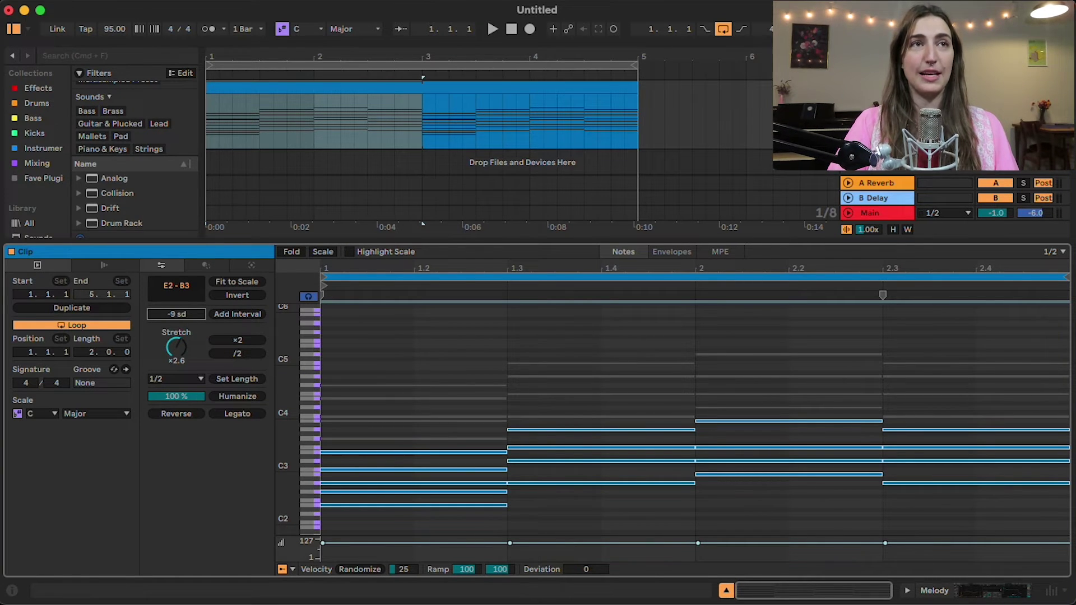
drag(184, 315, 184, 313)
key(Up)
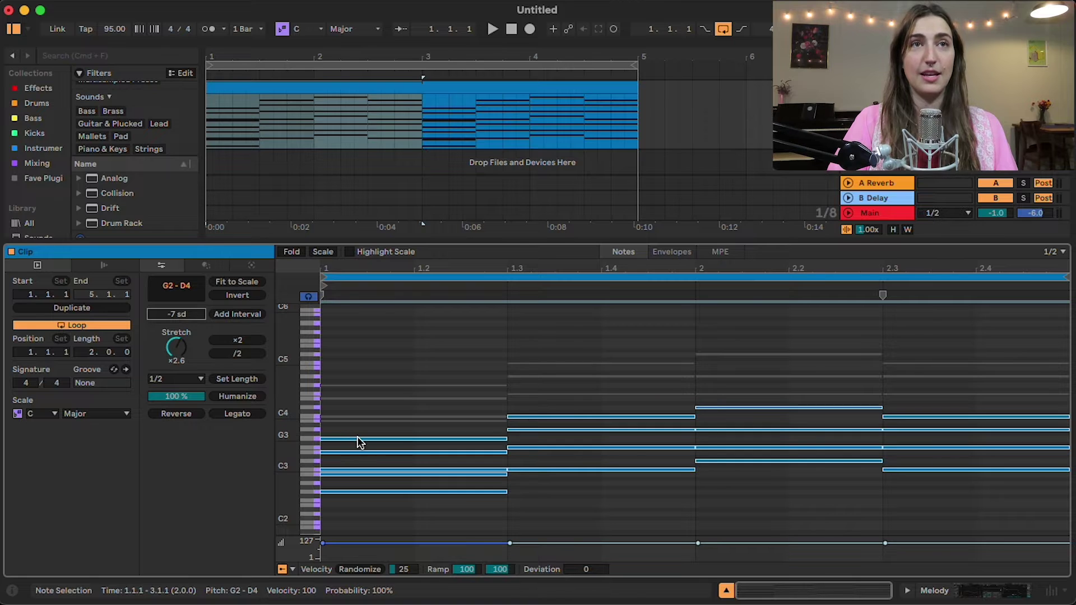
key(shift+Up)
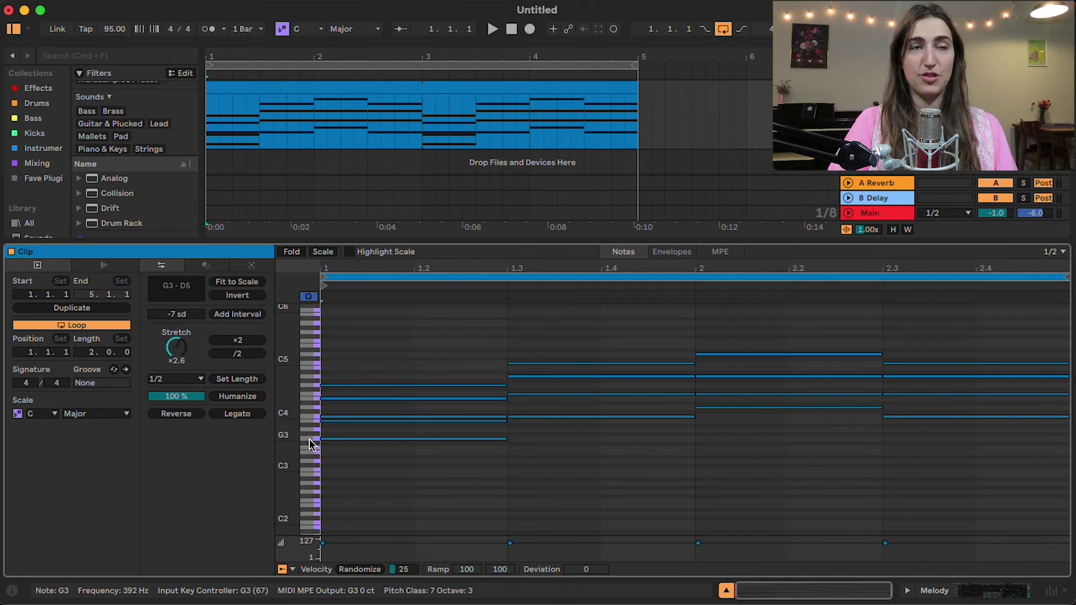
Try adding the -7 scale degree interval to every note in the clip, and play it back
key(super+a)
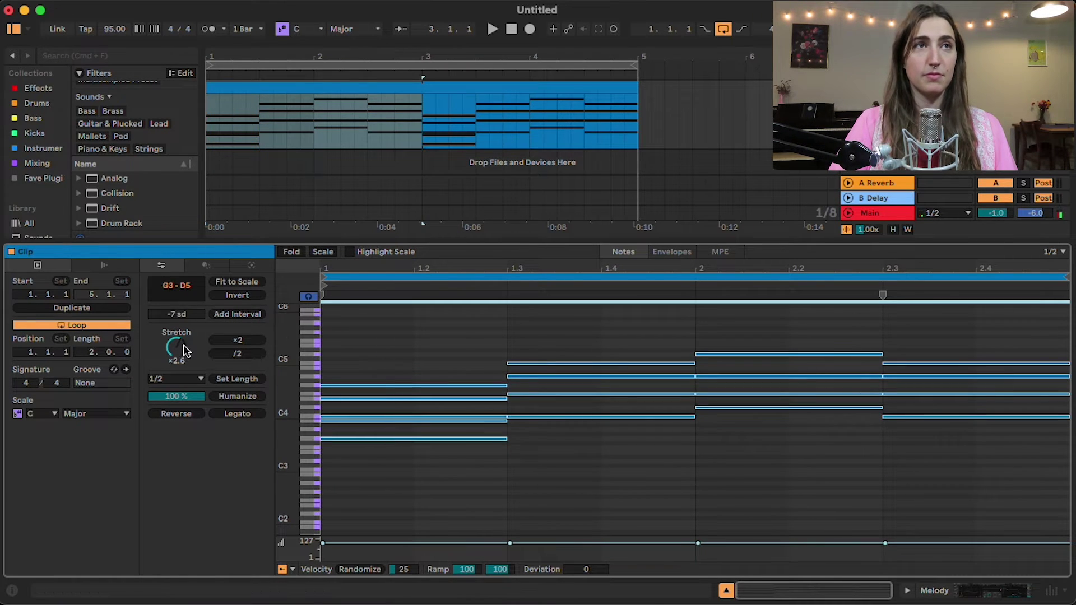
drag(176, 314, 176, 331)
key(Up)
key(Up)
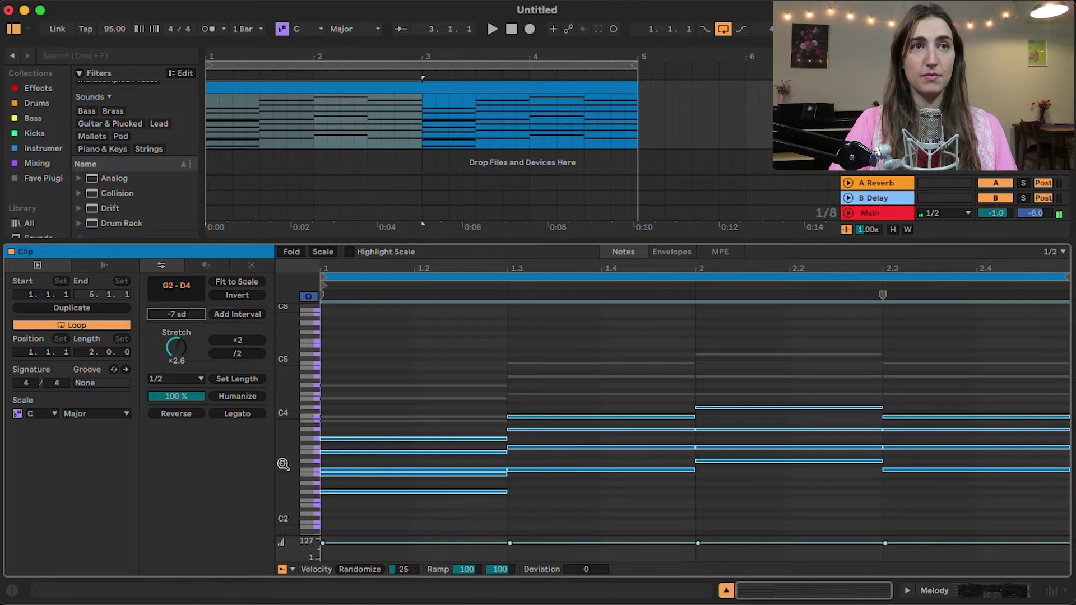
key(space)
click(564, 515)
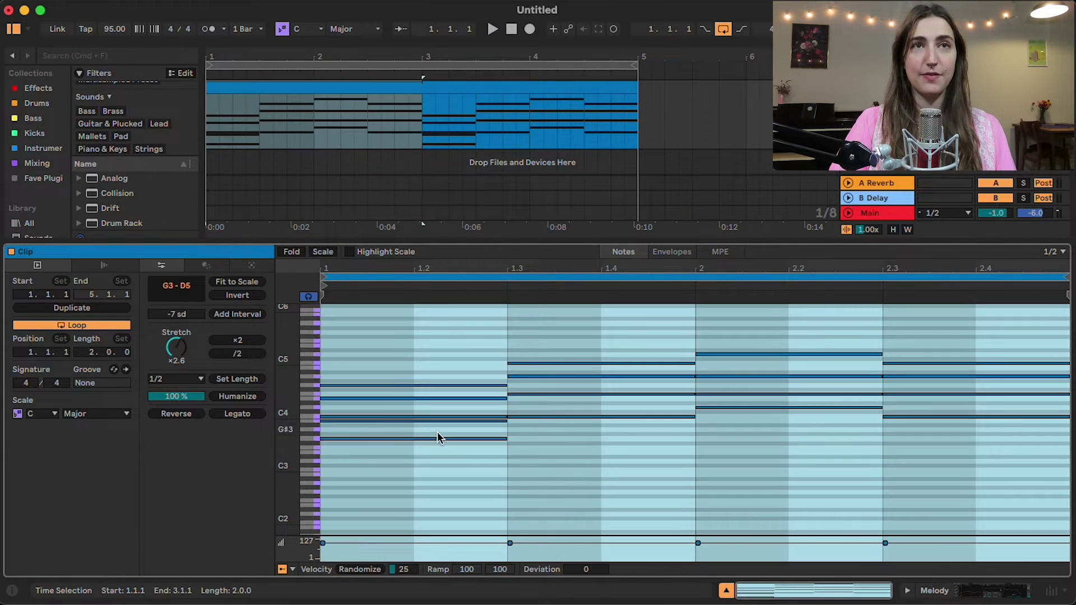
Try duplicating the first chord to 1.3 and moving the first chord to lower pitches
click(398, 337)
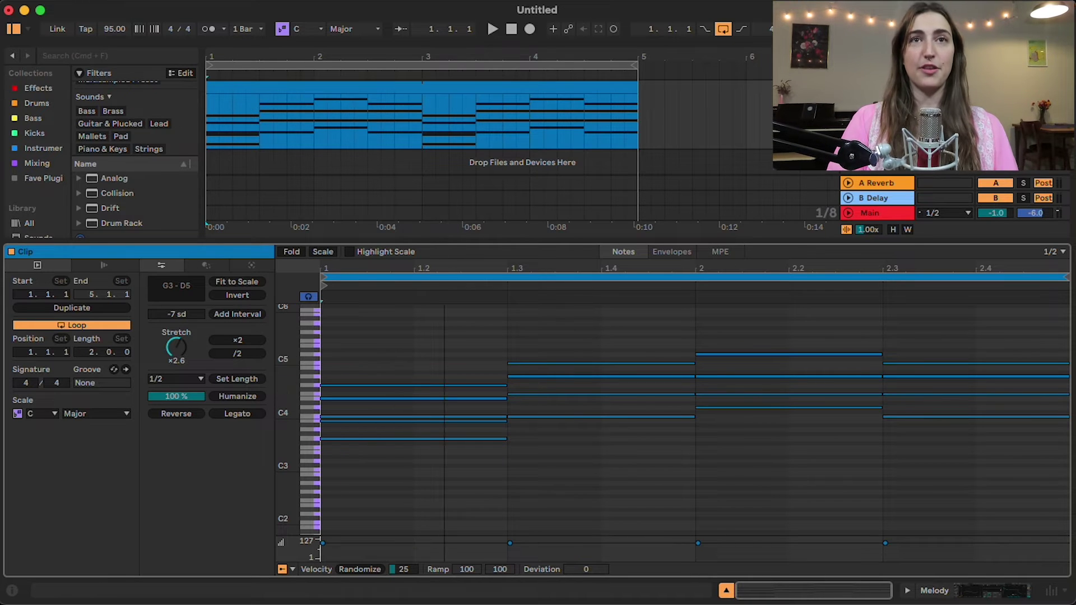
click(459, 336)
drag(408, 344, 431, 533)
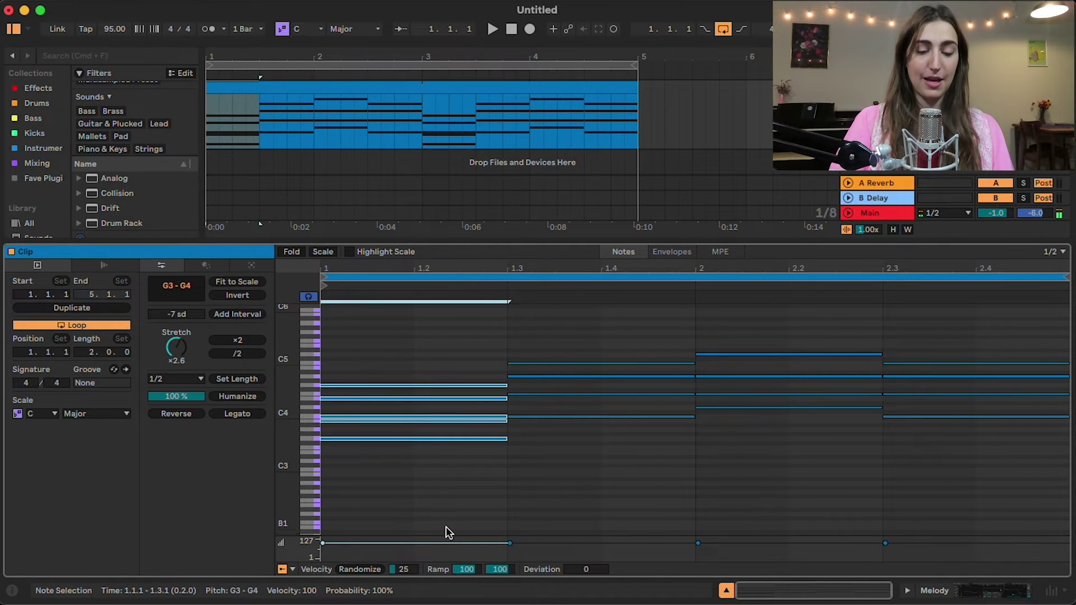
key(super+d)
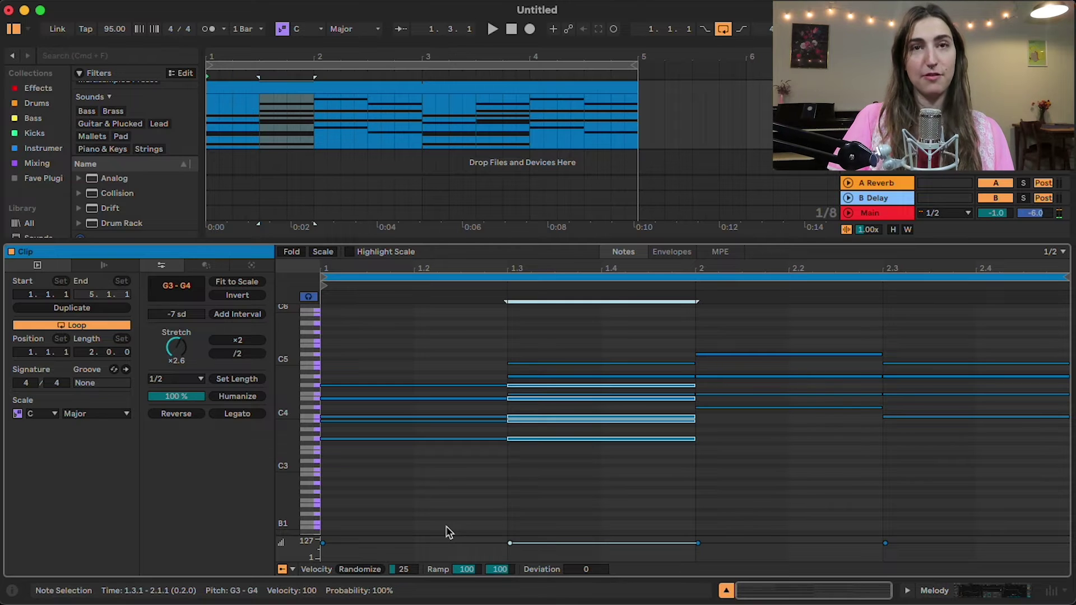
key(shift+Down)
key(Left)
key(shift+Up)
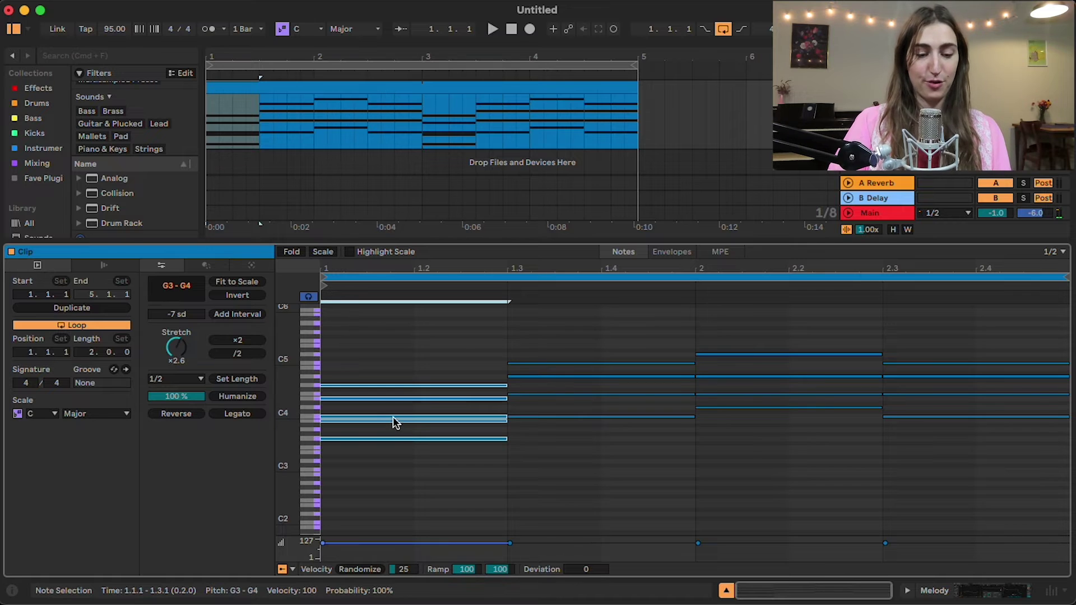
drag(394, 423, 402, 482)
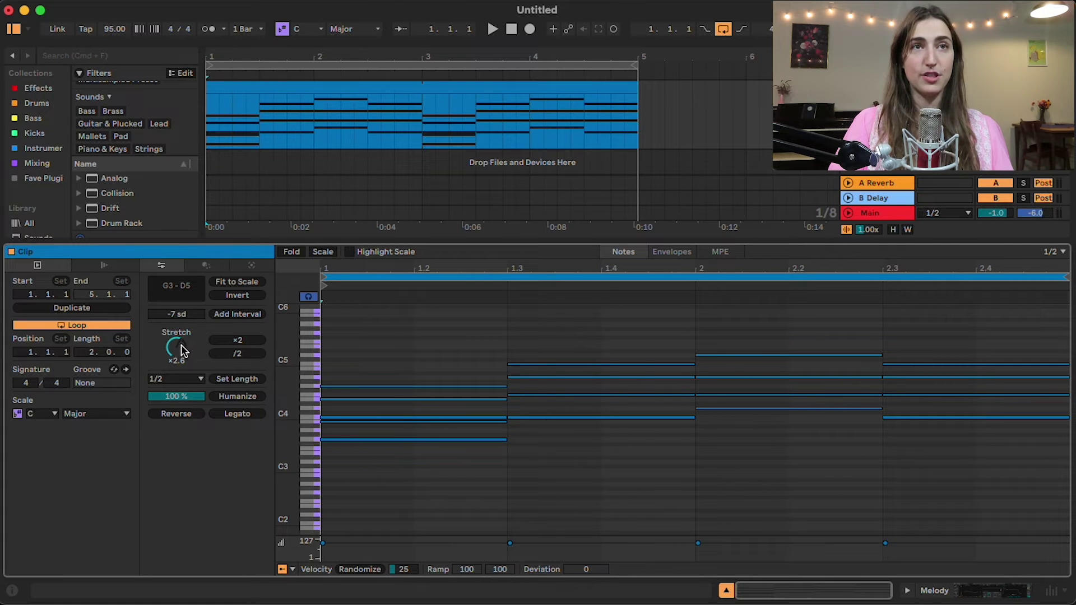
Try stretching the notes of the first chord to 2 times and to 4 times their length
drag(373, 337, 412, 447)
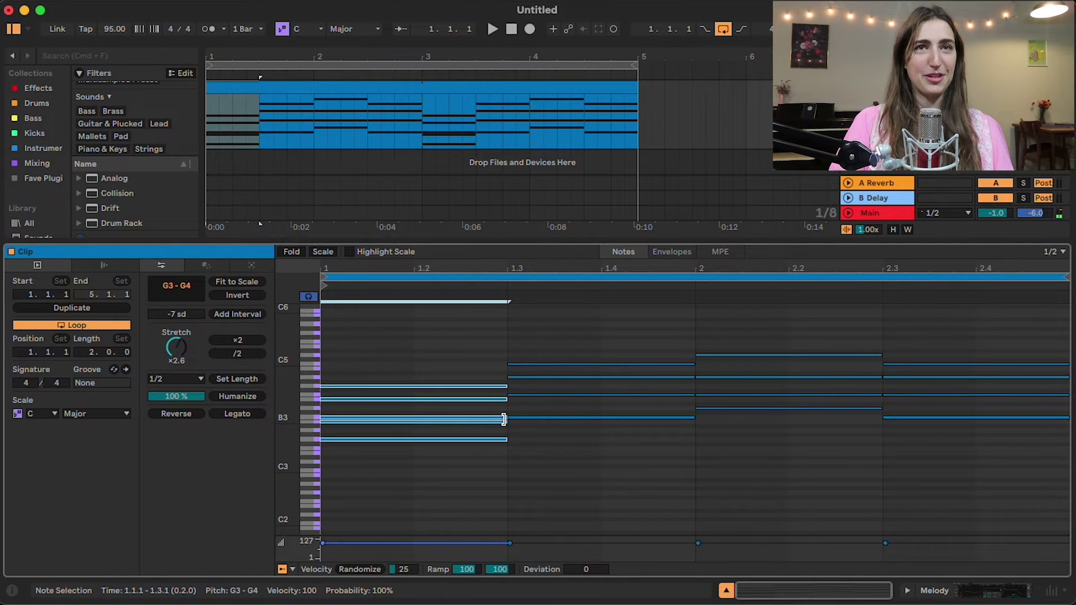
mouse_move(502, 419)
mouse_down()
mouse_move(680, 418)
mouse_move(483, 421)
mouse_move(506, 419)
mouse_up()
mouse_move(169, 352)
mouse_down()
mouse_move(170, 320)
mouse_move(170, 364)
mouse_move(169, 352)
mouse_up()
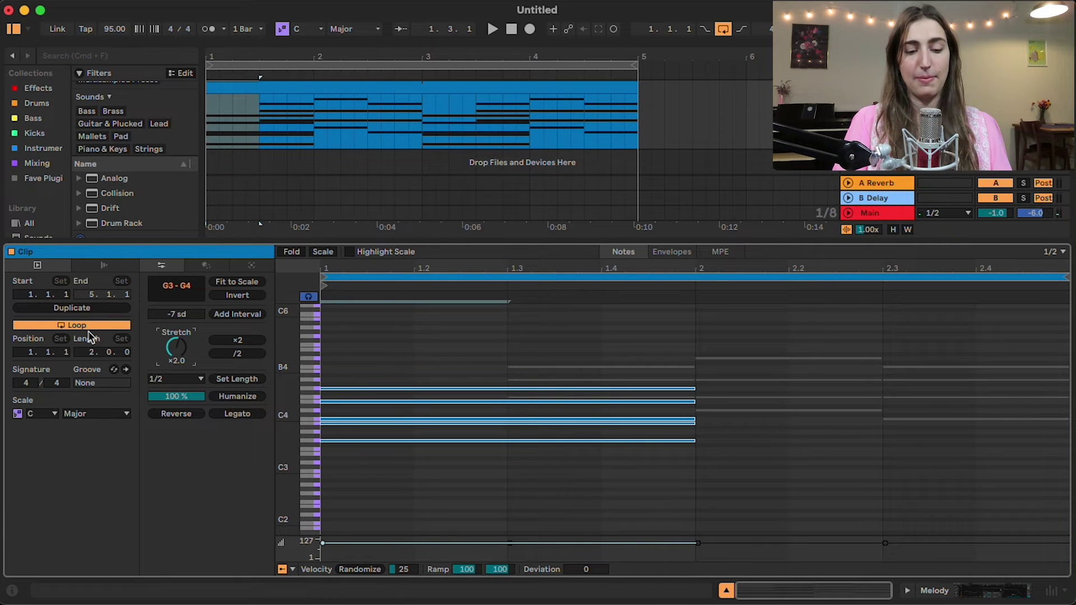
text(4)
key(Return)
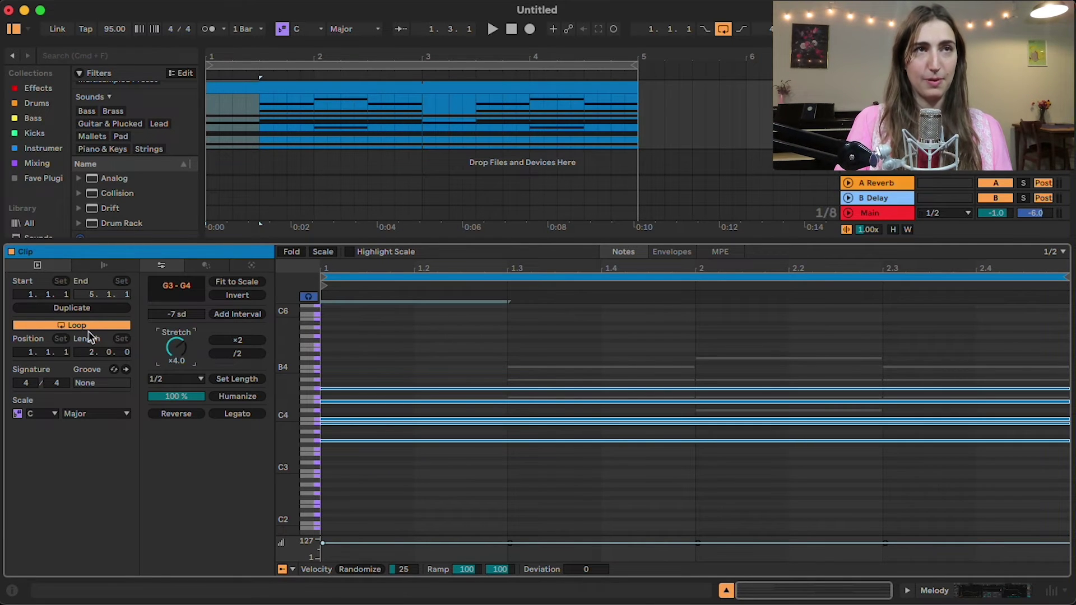
drag(176, 356, 175, 375)
key(super+z)
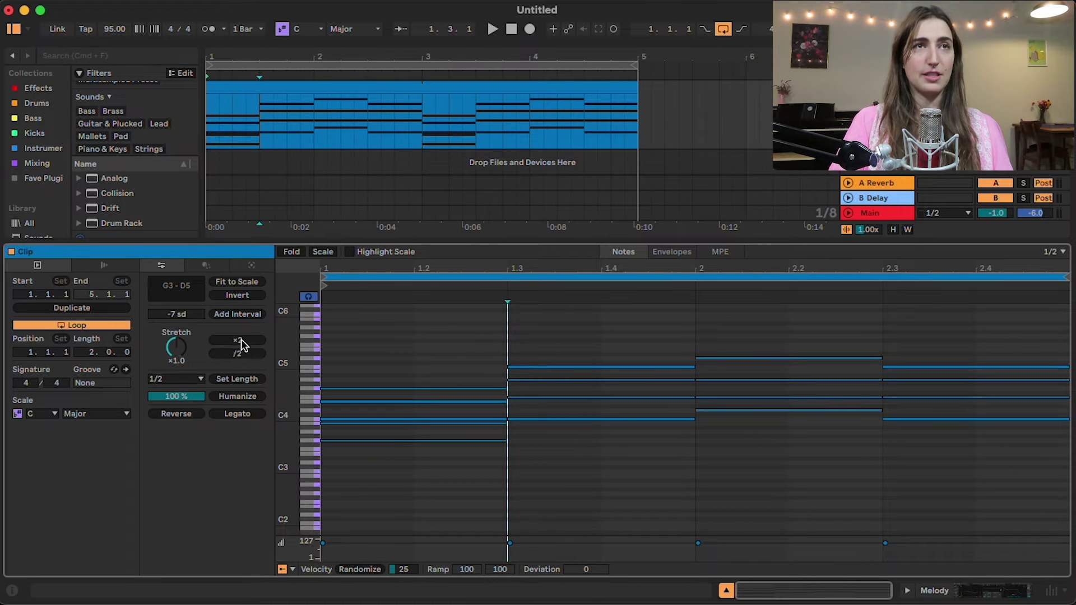
Try doubling the duration of the entire chord progression in the clip, and undo the doubling
click(402, 336)
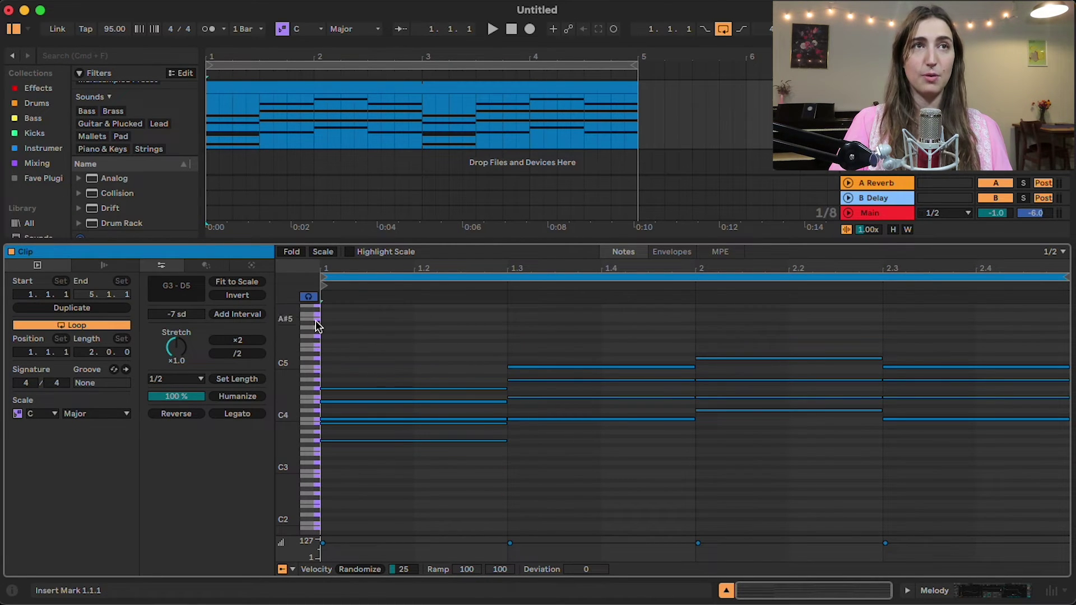
click(324, 289)
click(237, 341)
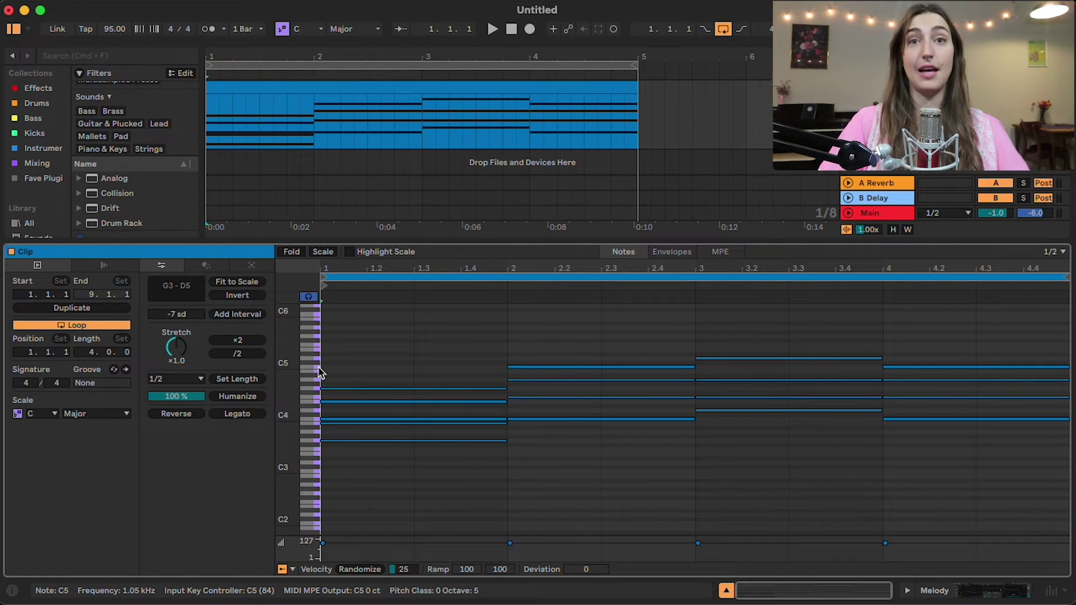
key(super+z)
Try doubling the duration of only the first chord, and halve it again
click(414, 337)
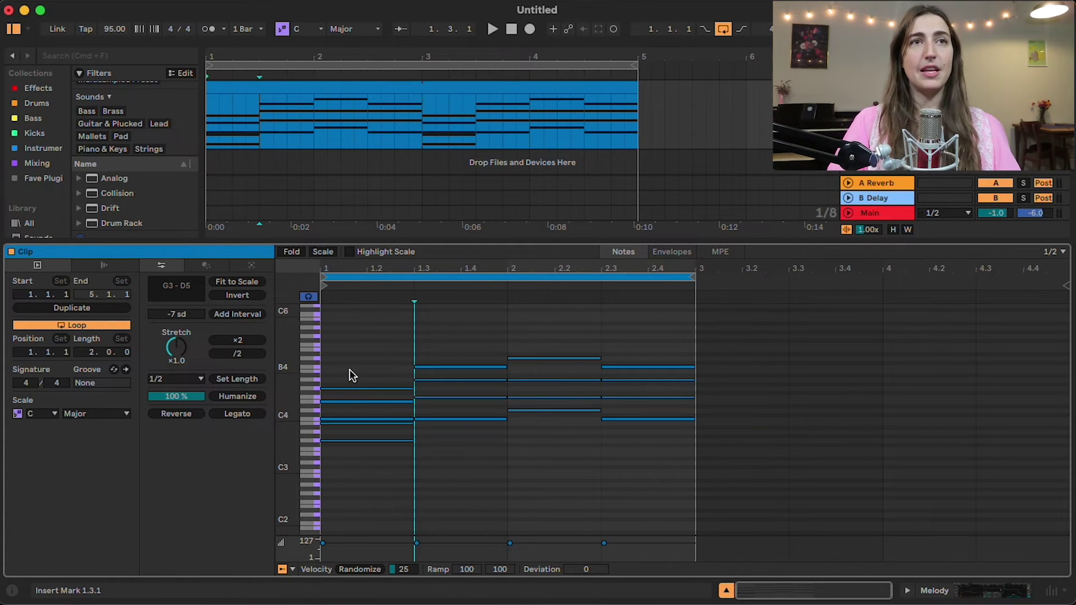
drag(355, 360, 392, 449)
click(239, 340)
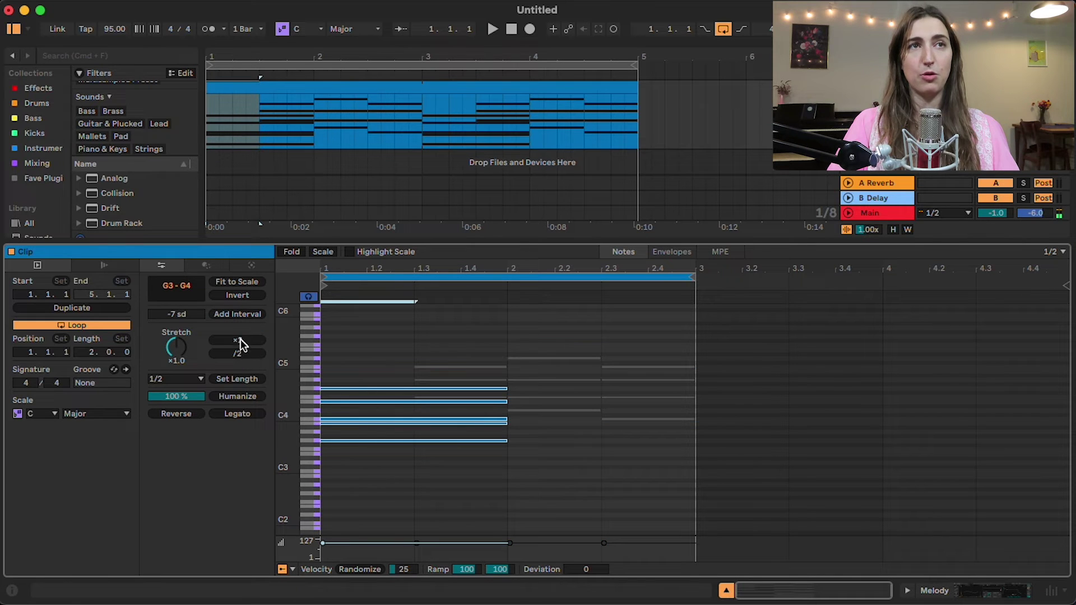
click(235, 354)
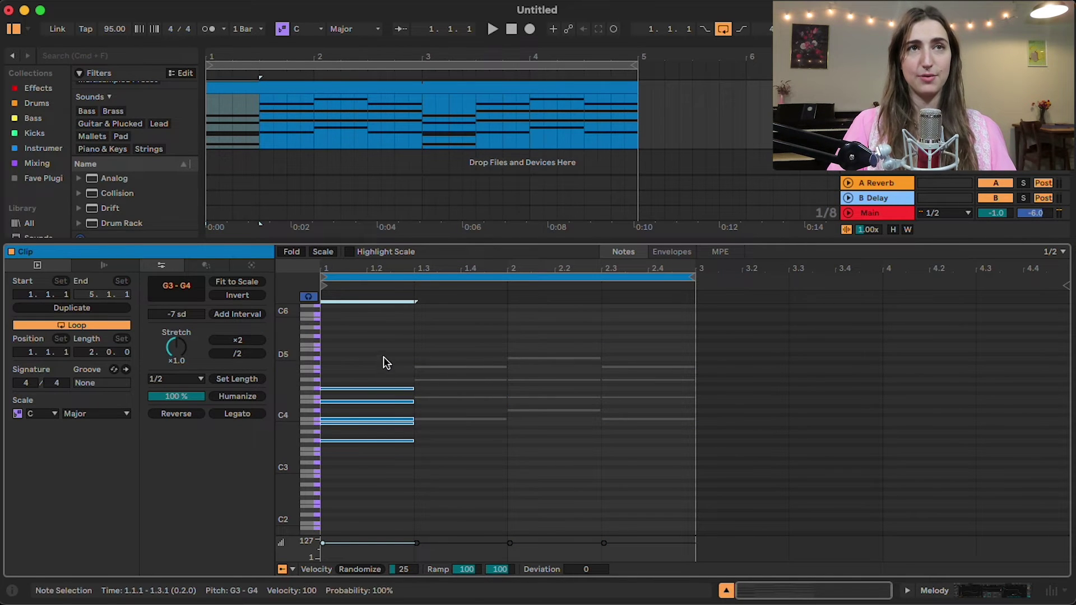
click(384, 362)
Try setting the length of all the notes in the clip to 1/16, 1/48 and 1/6 in turn
click(160, 381)
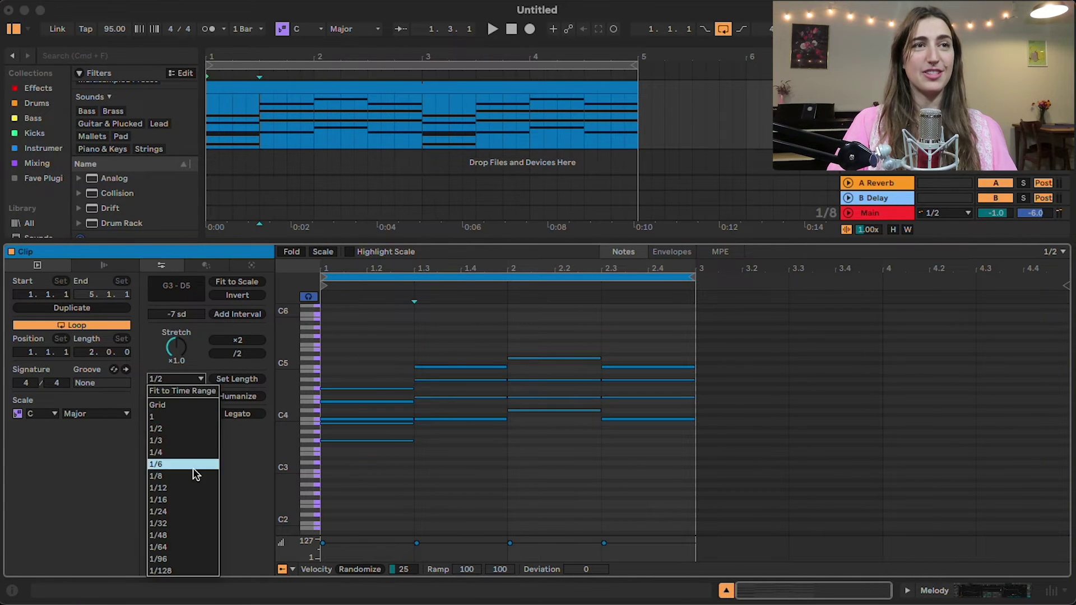
click(175, 500)
click(236, 379)
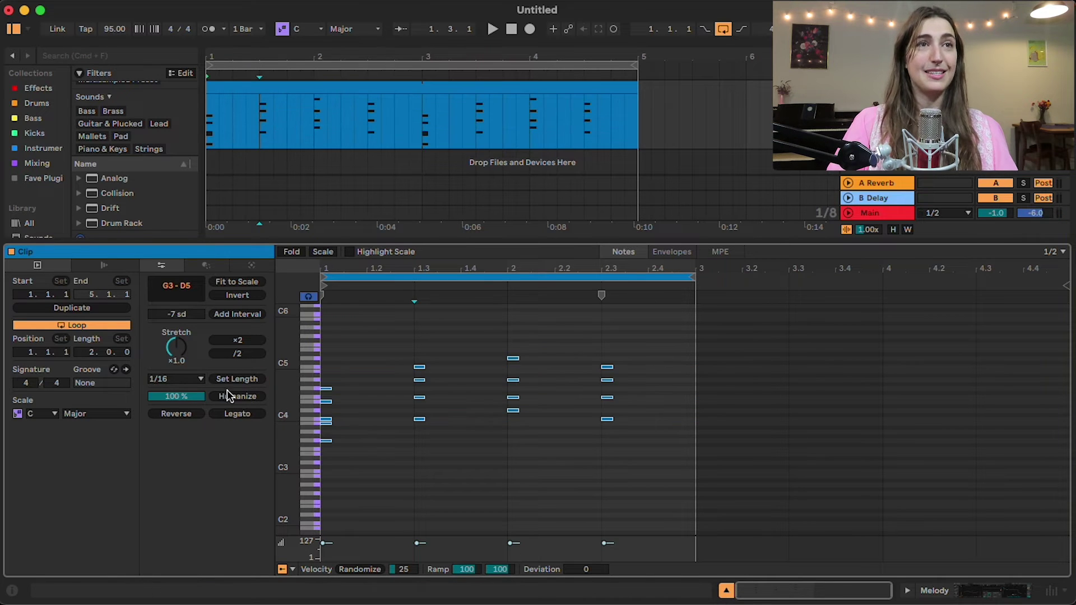
click(157, 380)
click(167, 533)
click(247, 381)
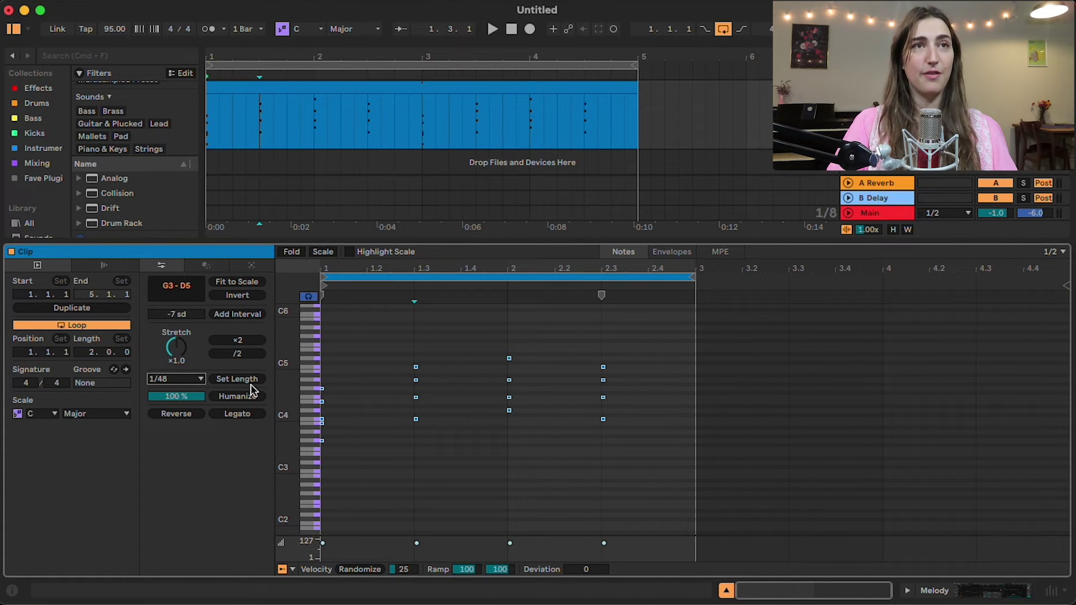
click(161, 381)
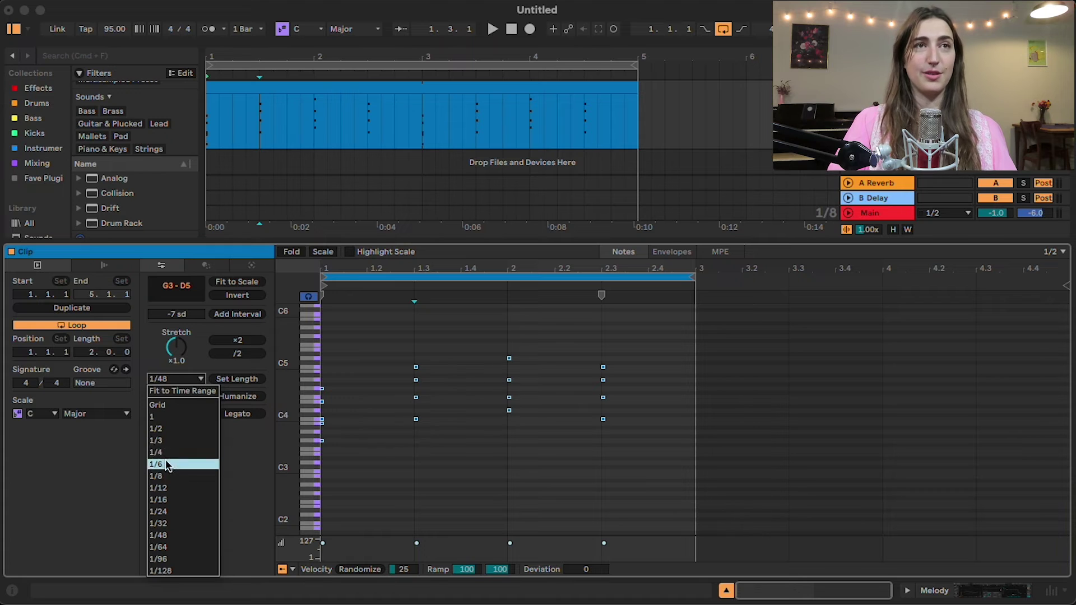
click(167, 468)
click(241, 380)
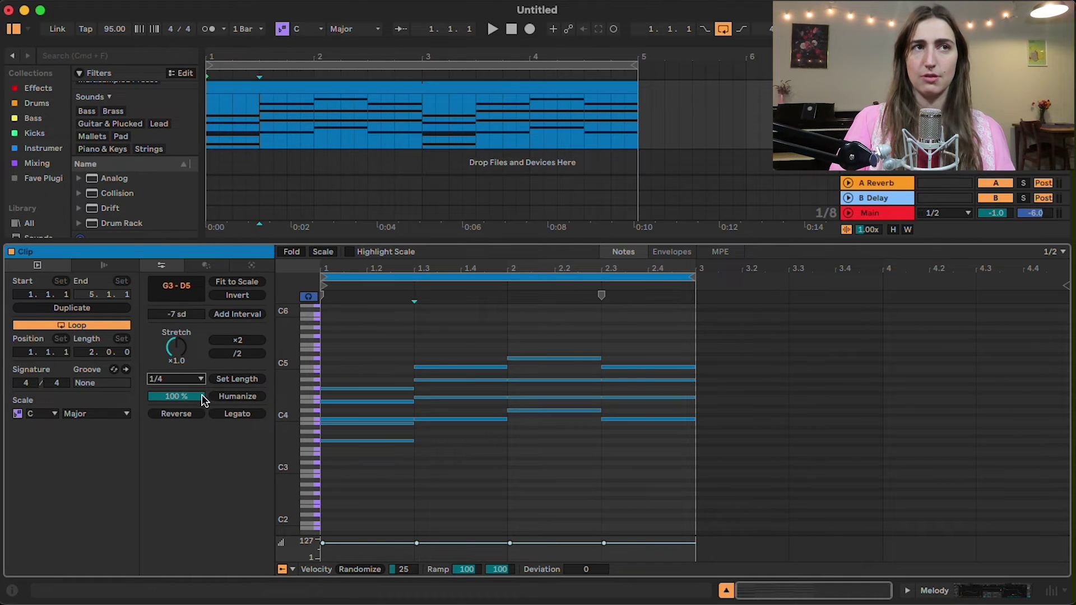
Audition the notes humanized by 20 %, and set the humanize amount to 0 %
drag(184, 396, 184, 443)
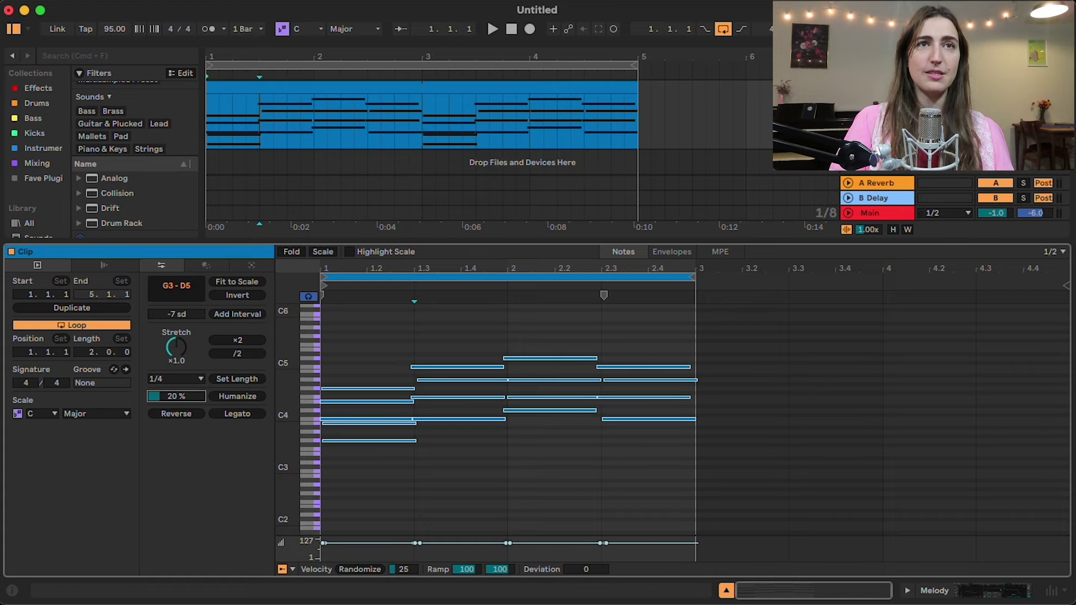
key(space)
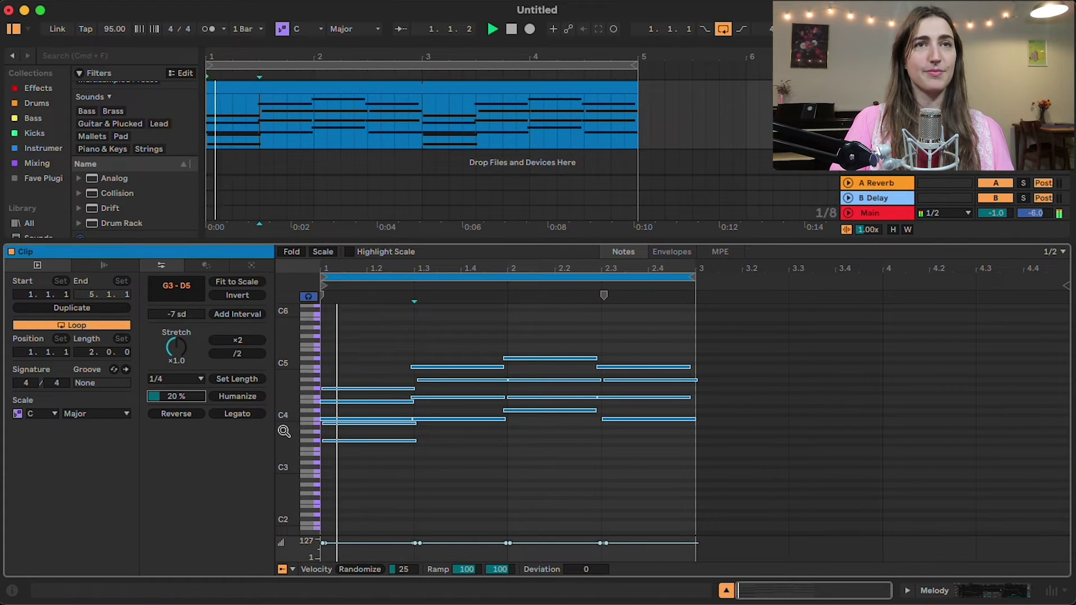
mouse_move(173, 401)
mouse_down()
mouse_move(176, 372)
mouse_move(177, 399)
mouse_up()
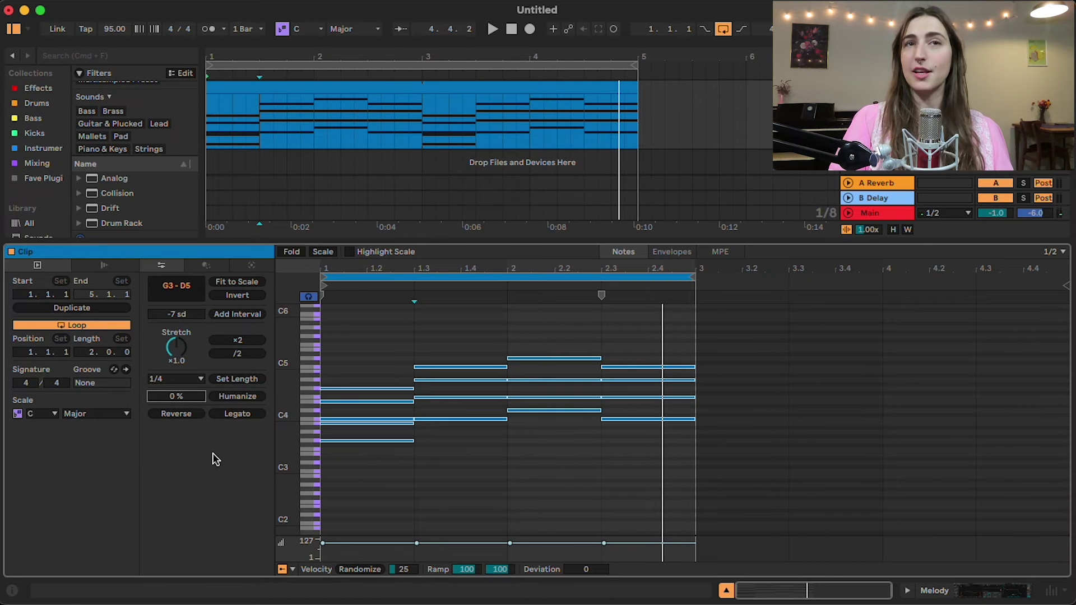
key(Escape)
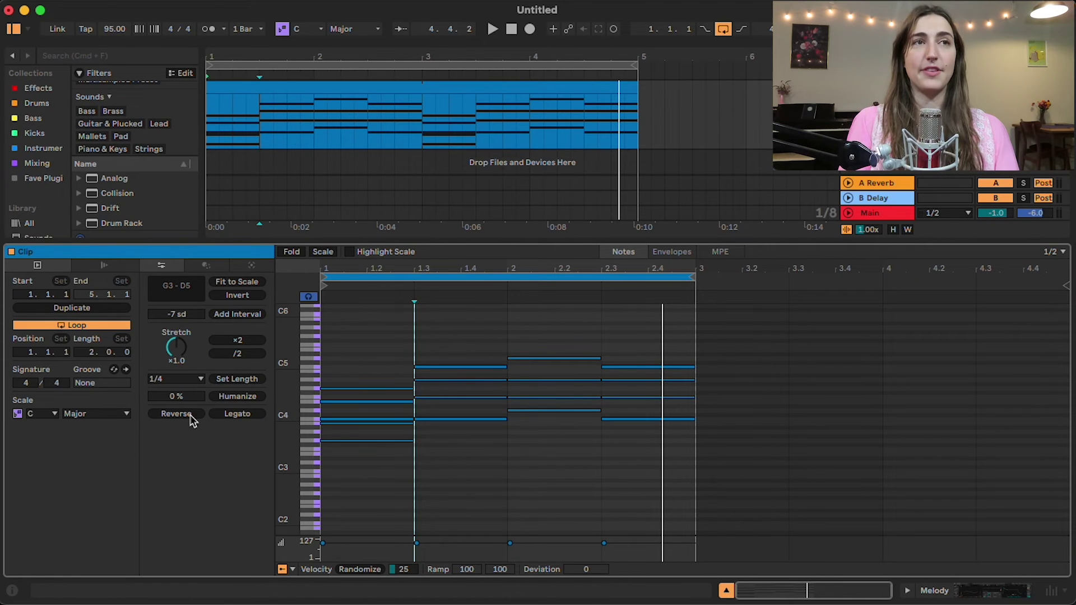
Reverse all the notes in the clip and play them transposed down one octave
click(654, 415)
drag(654, 415, 665, 332)
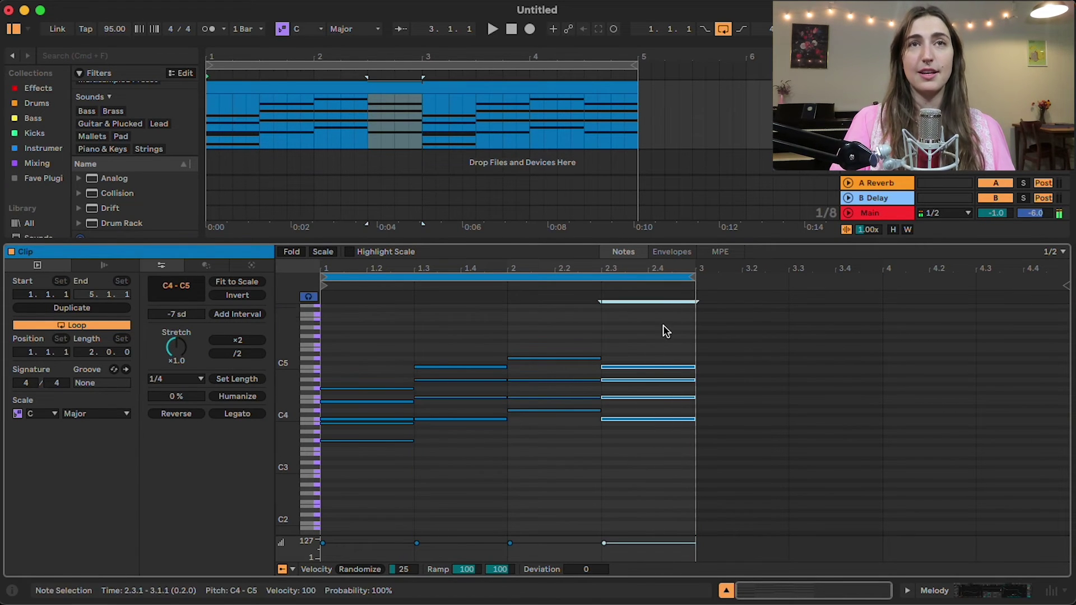
drag(369, 477, 370, 294)
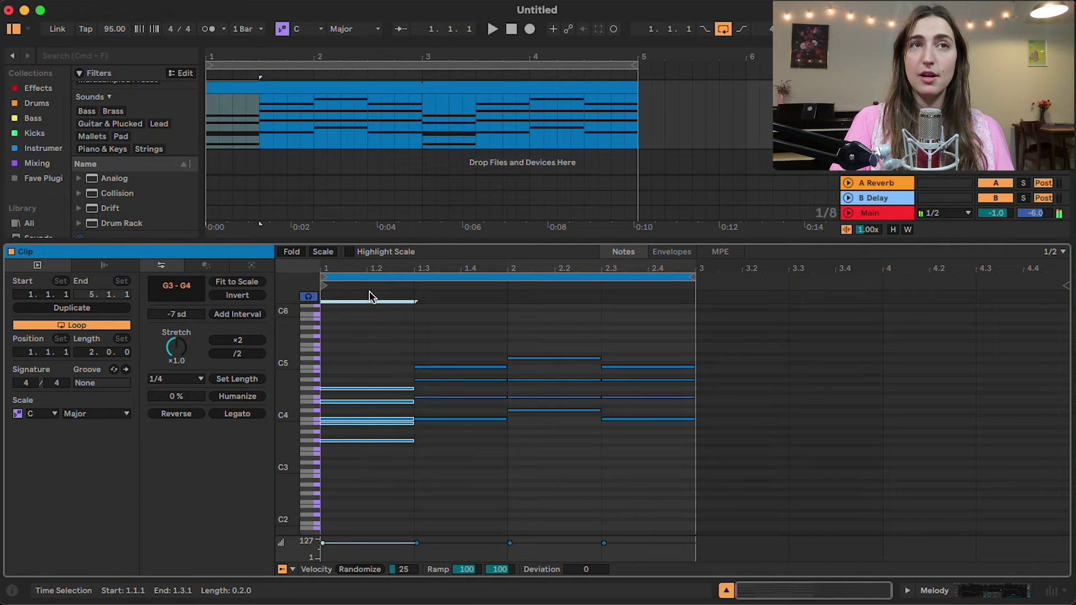
click(359, 340)
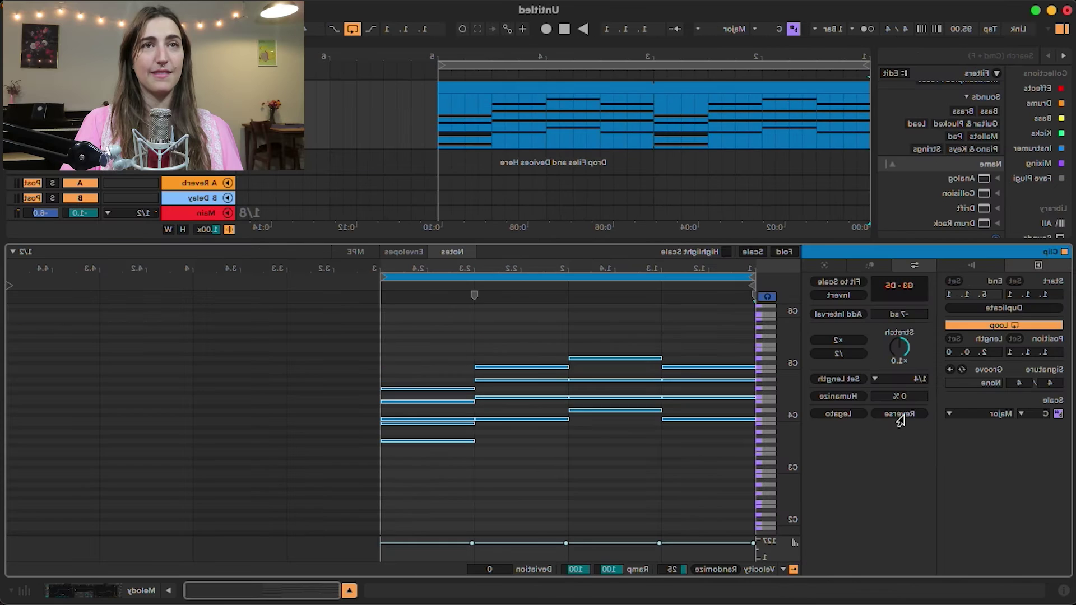
key(super+a)
key(space)
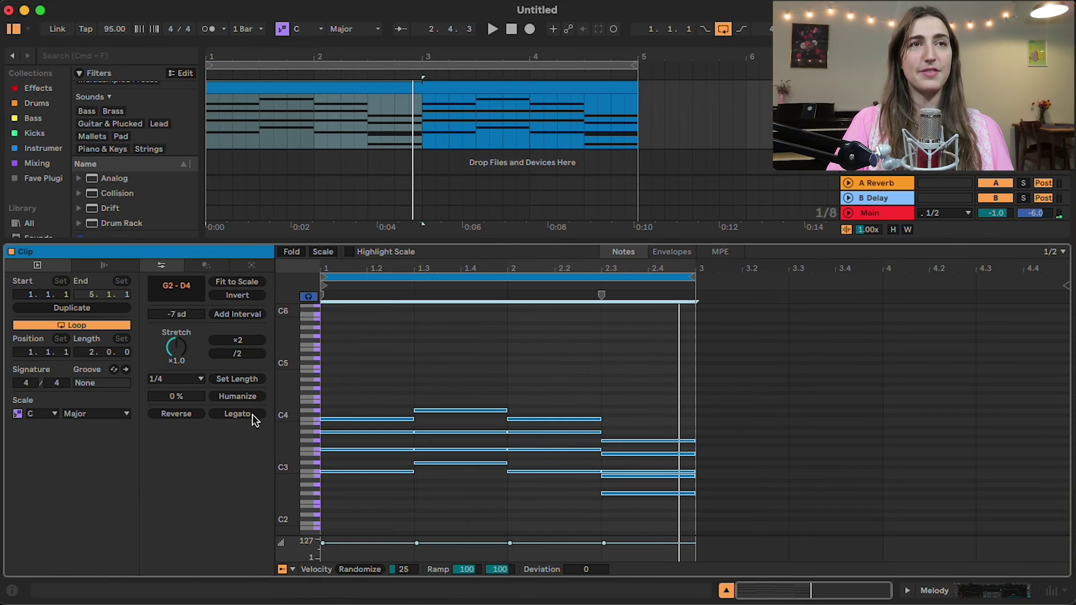
key(shift+Down)
key(space)
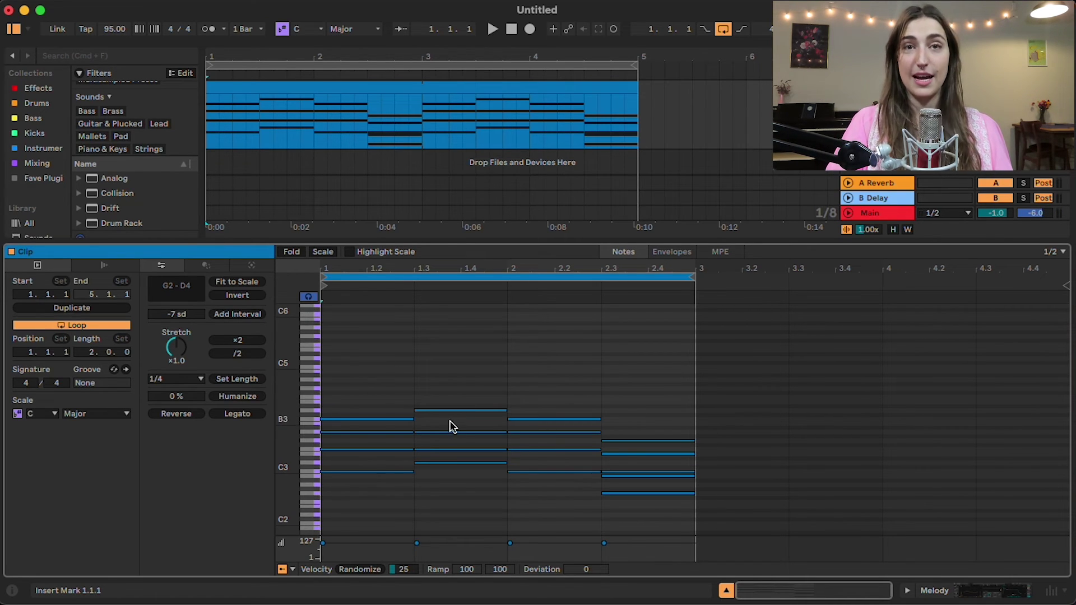
Shorten all the notes in the clip to very brief lengths, and apply Legato to extend each chord to the following one
click(239, 414)
click(414, 416)
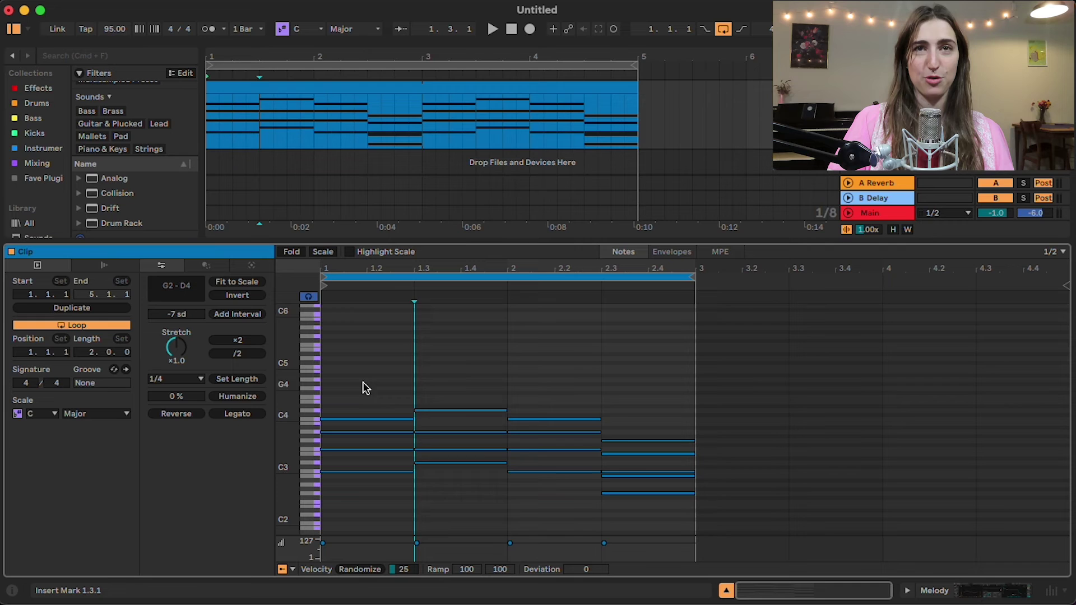
key(super+a)
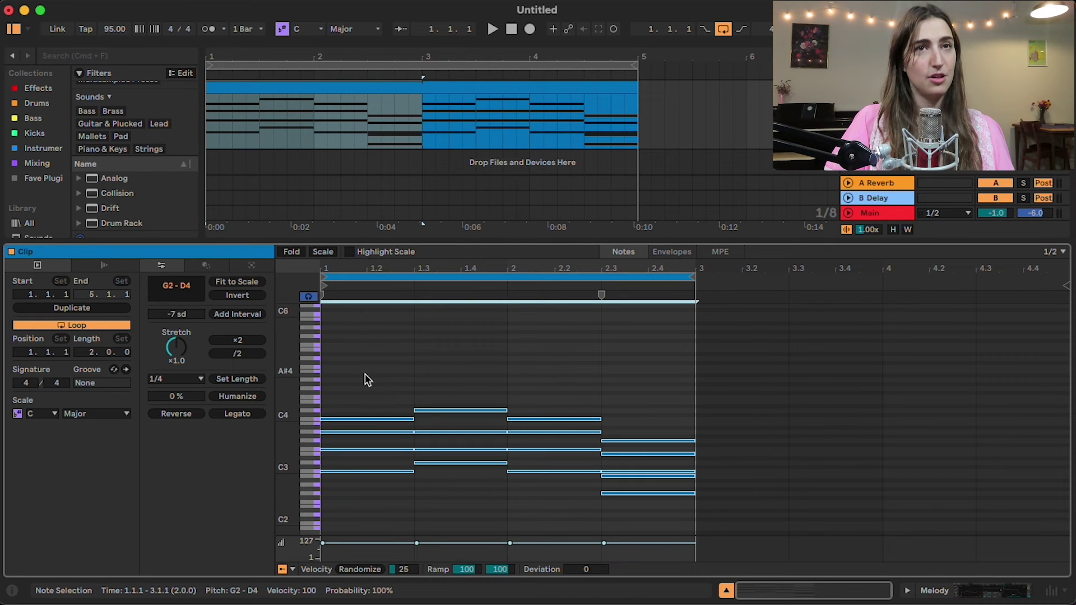
key(shift+Left)
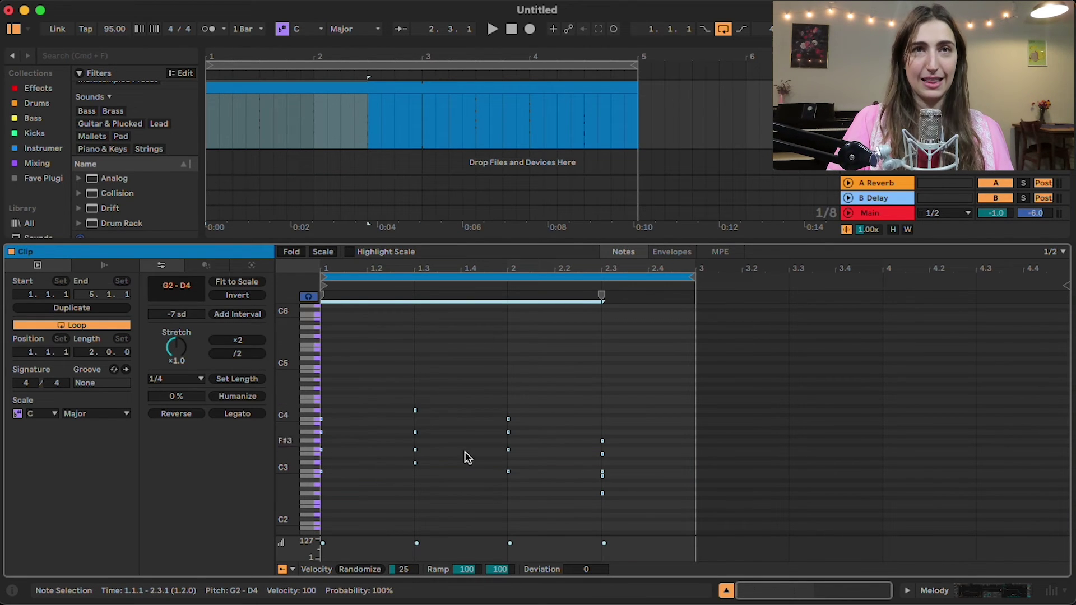
click(238, 414)
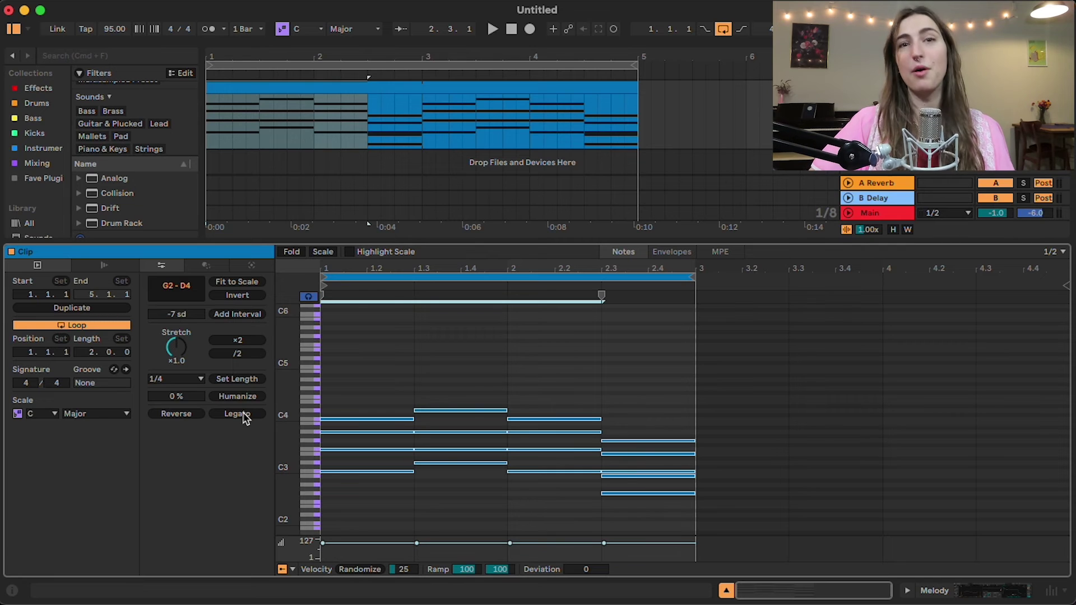